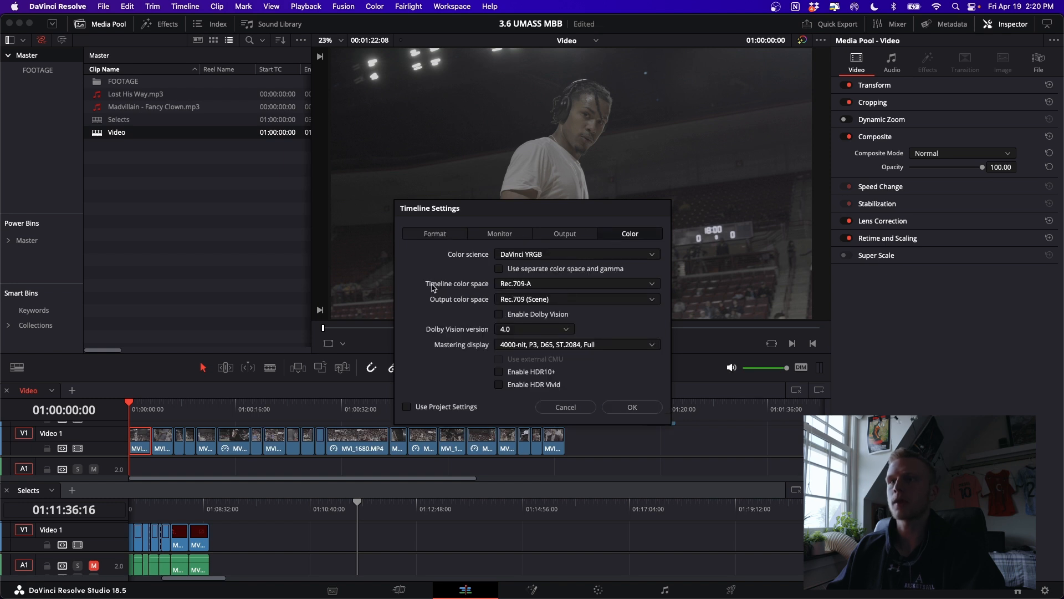
Set the timeline's output color space to Rec.709-A and apply the timeline settings.
click(530, 298)
scroll(539, 386, down, 3)
click(524, 337)
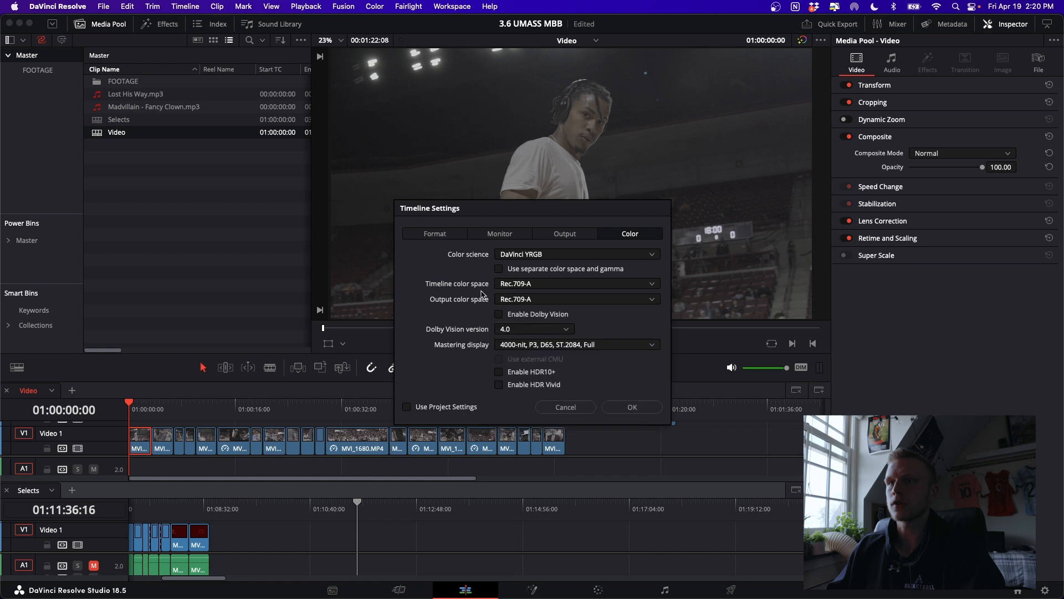
click(633, 406)
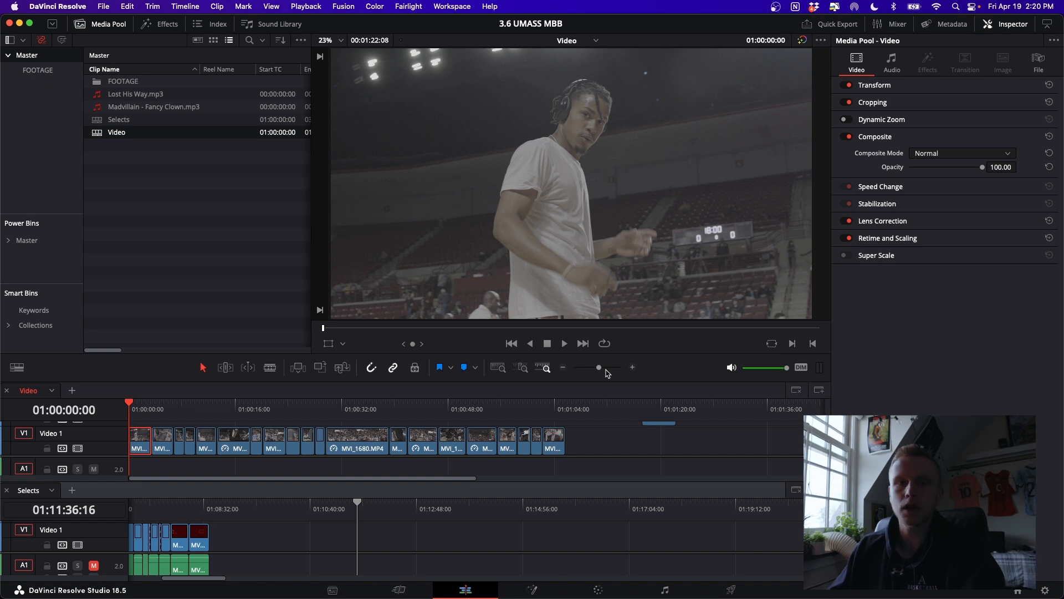
Open the first timeline clip for color grading and spread its two nodes apart across the node graph.
click(136, 435)
click(600, 591)
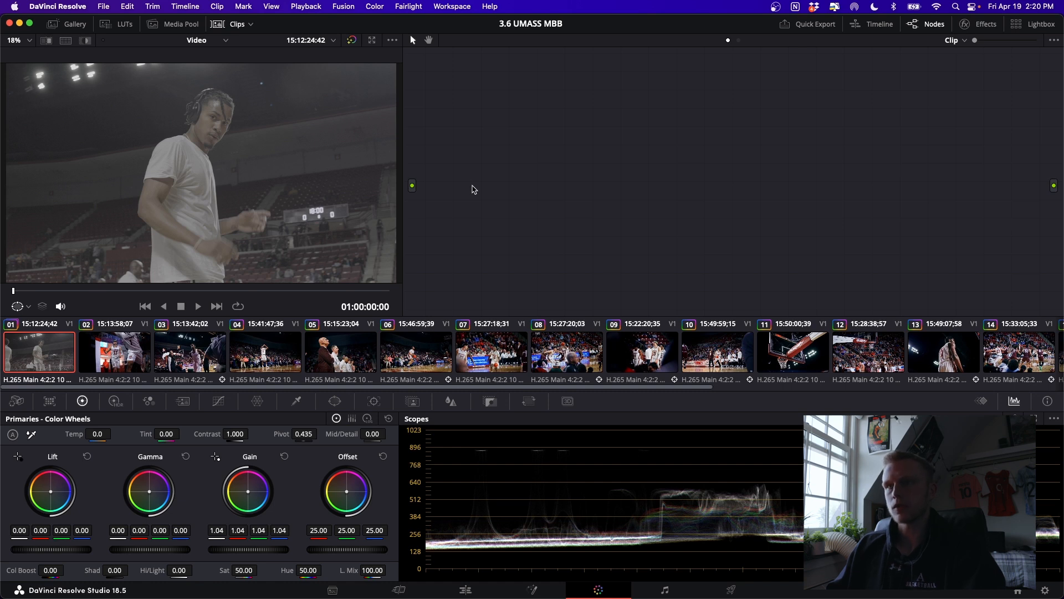
drag(563, 137, 504, 175)
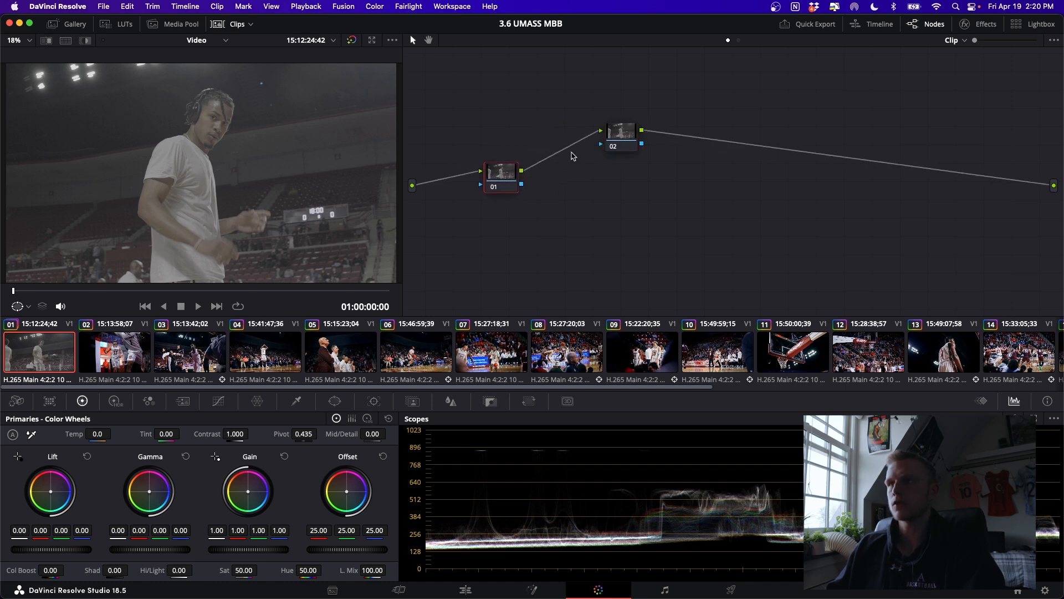
drag(621, 133, 821, 175)
click(503, 181)
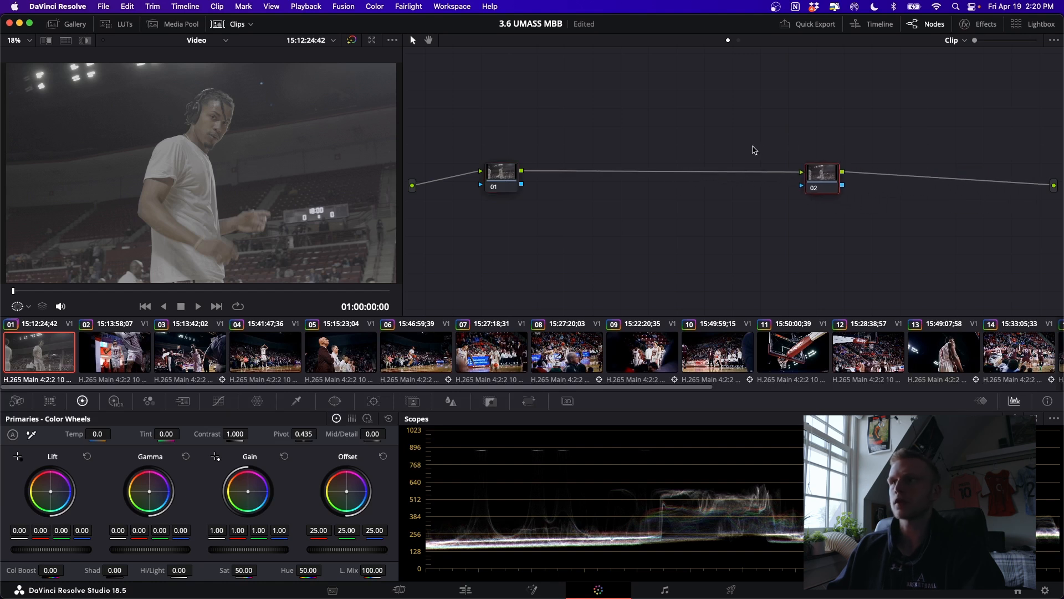
drag(836, 178, 844, 179)
drag(496, 174, 488, 179)
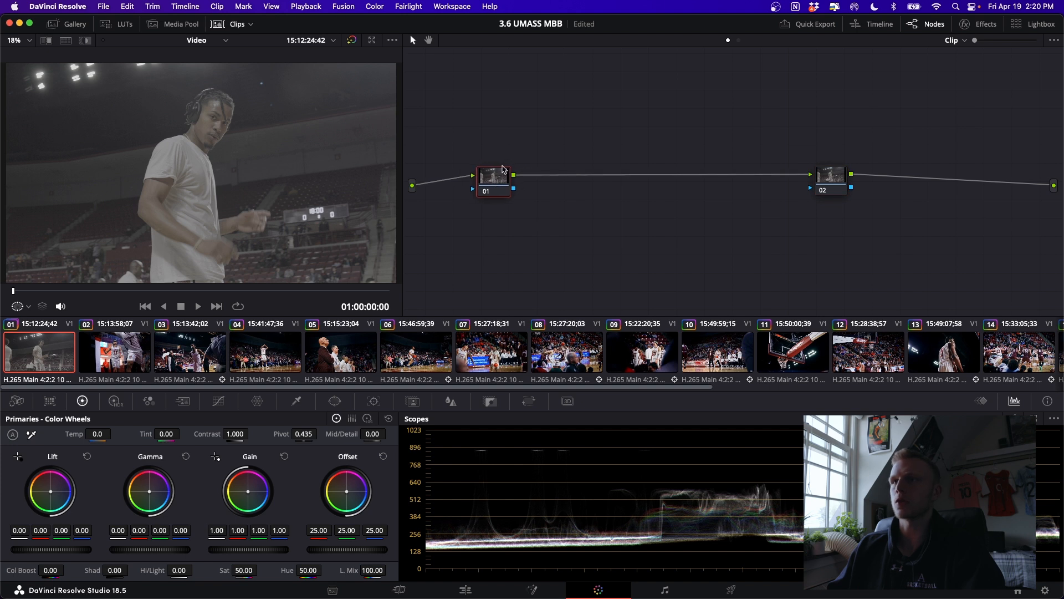
Search the effects library for "color" and apply Color Space Transform to node 01.
click(981, 23)
click(896, 61)
text(color)
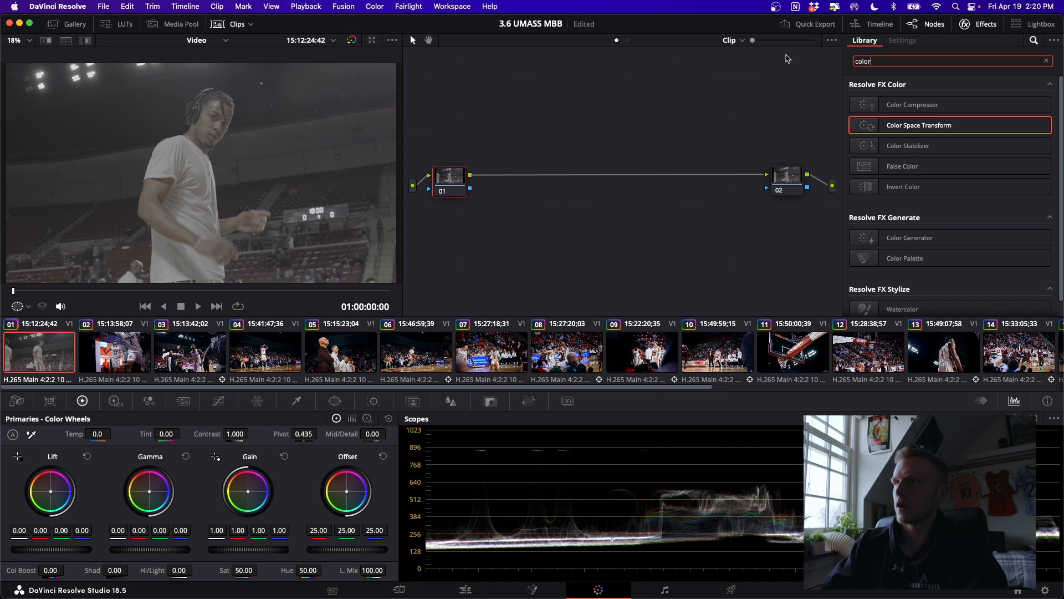
drag(919, 126, 462, 176)
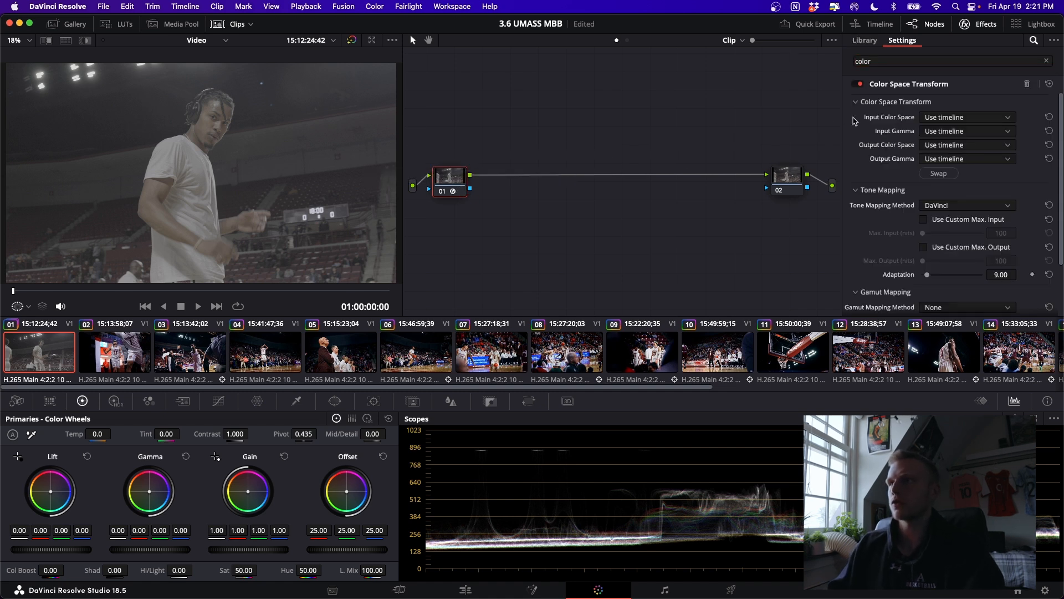
Set node 01's input color space to Canon Cinema Gamut and its input gamma to Canon Log 2.
click(955, 117)
scroll(974, 180, down, 5)
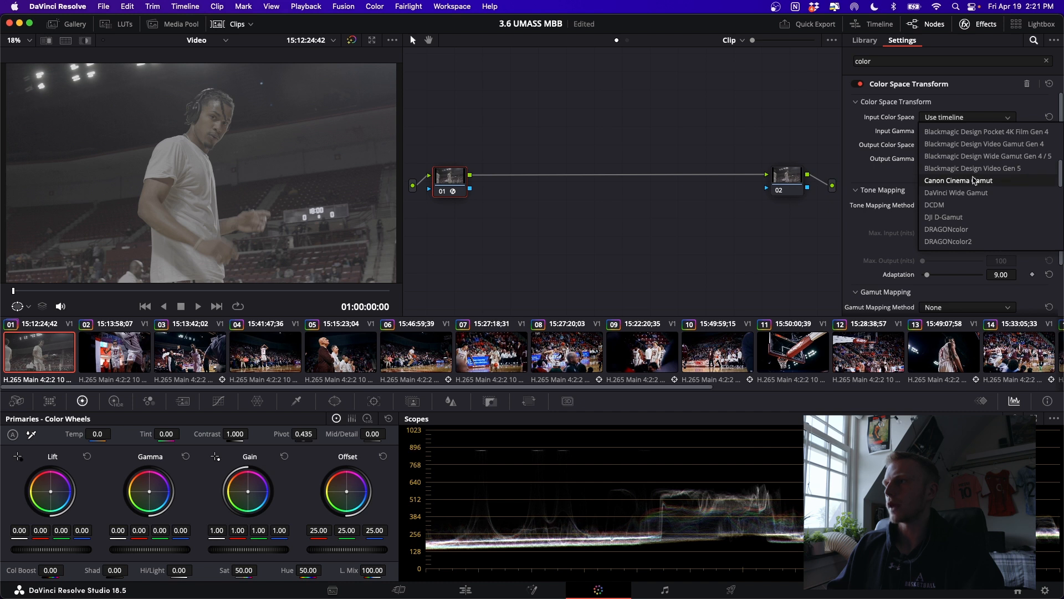
click(974, 180)
click(943, 132)
scroll(949, 191, down, 4)
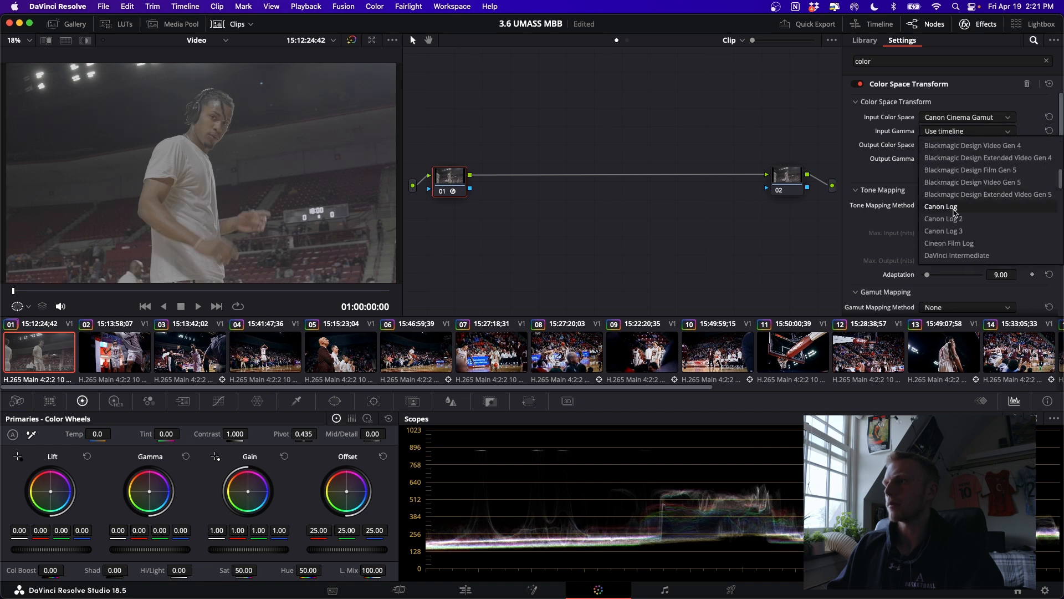
click(960, 219)
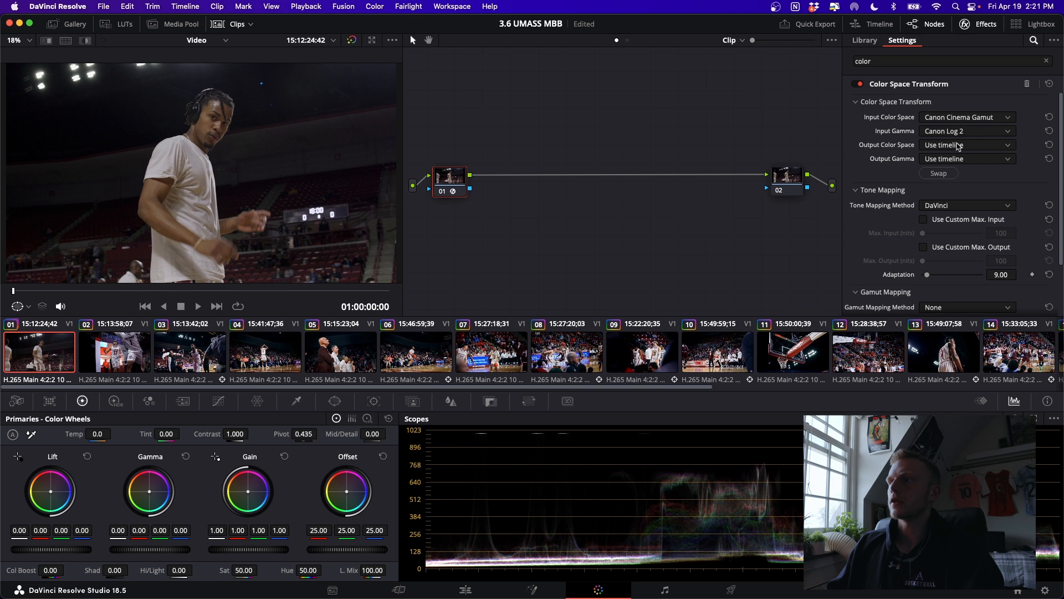
Set node 01's output color space to DaVinci Wide Gamut and its output gamma to DaVinci Intermediate.
click(958, 146)
scroll(963, 222, down, 5)
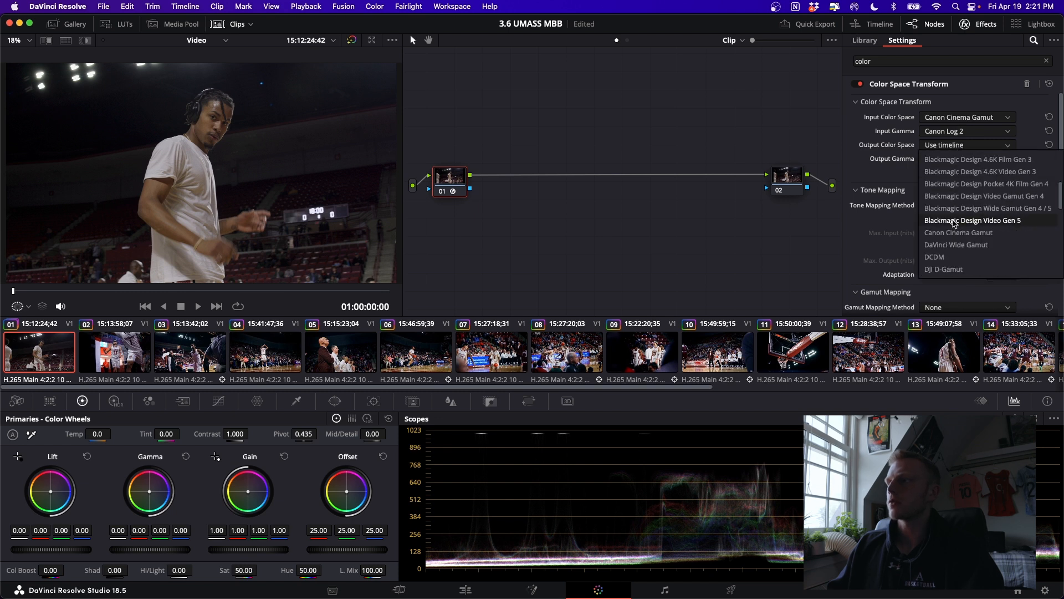
click(964, 233)
click(955, 159)
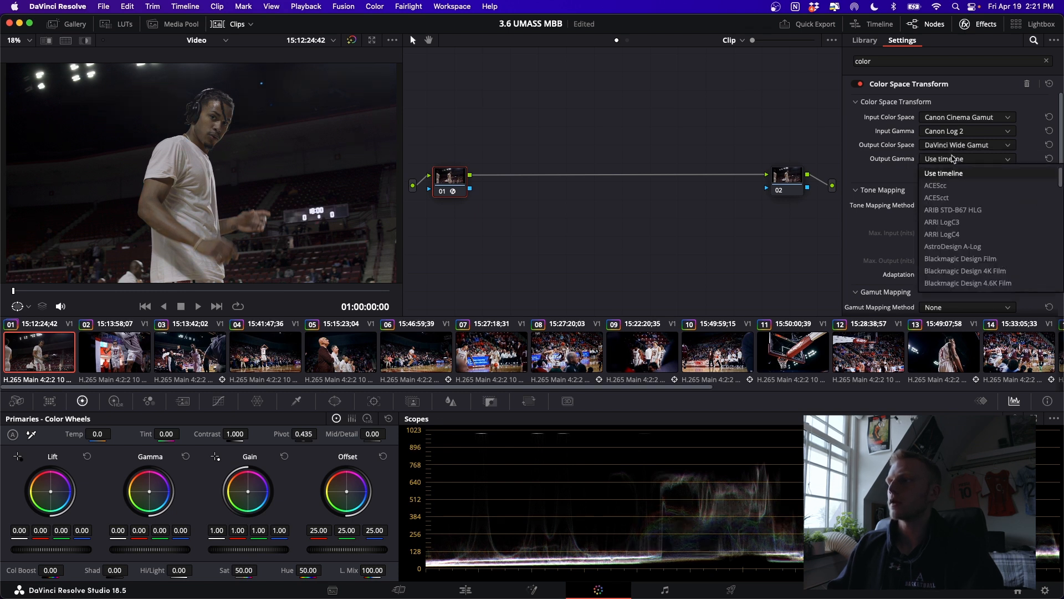
scroll(961, 249, down, 5)
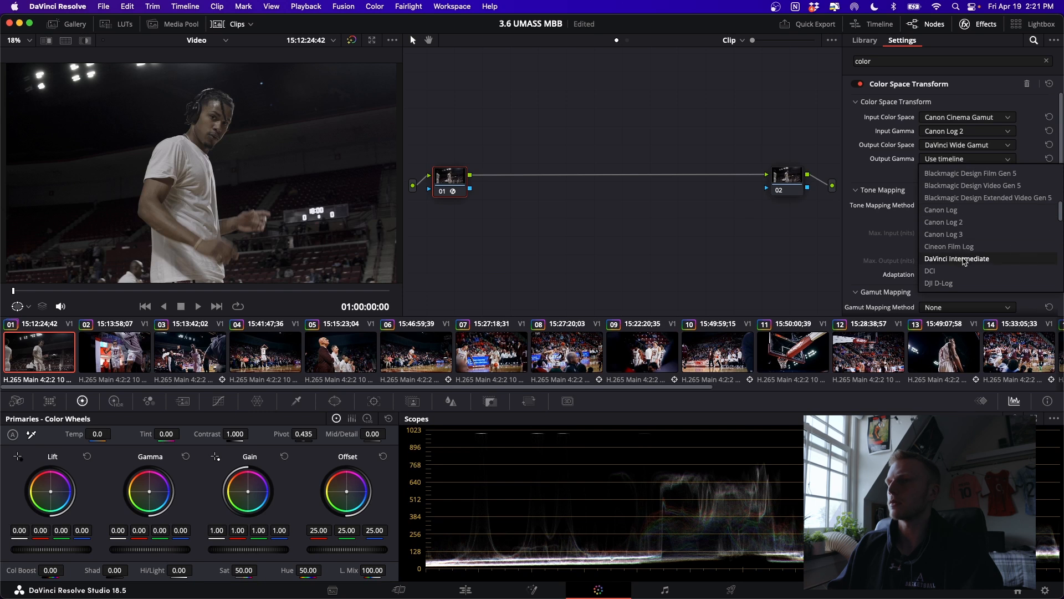
click(965, 258)
Save the project and apply a Color Space Transform effect to node 02.
click(787, 179)
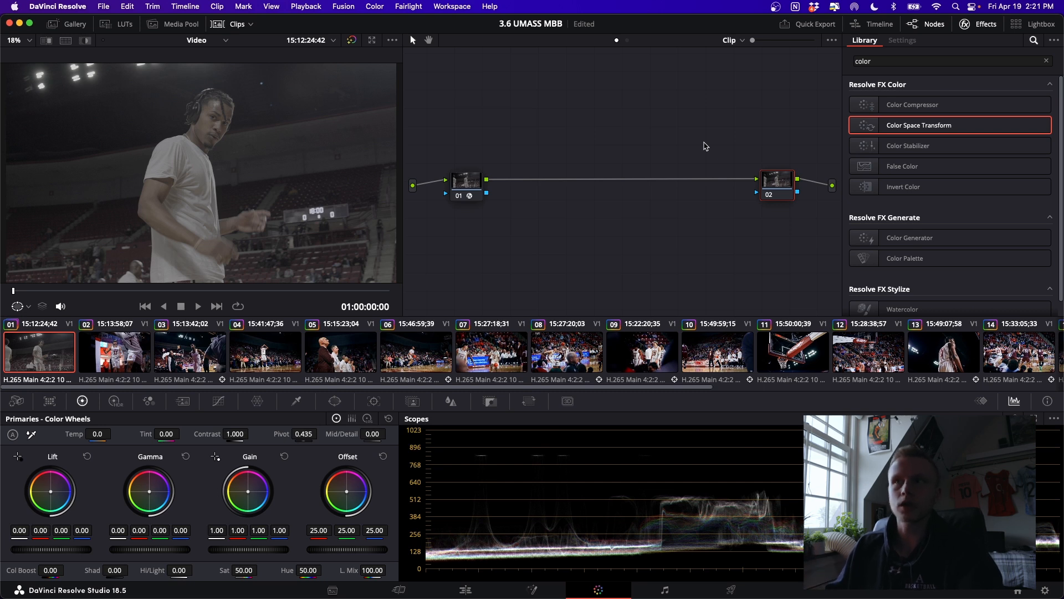
key(super+s)
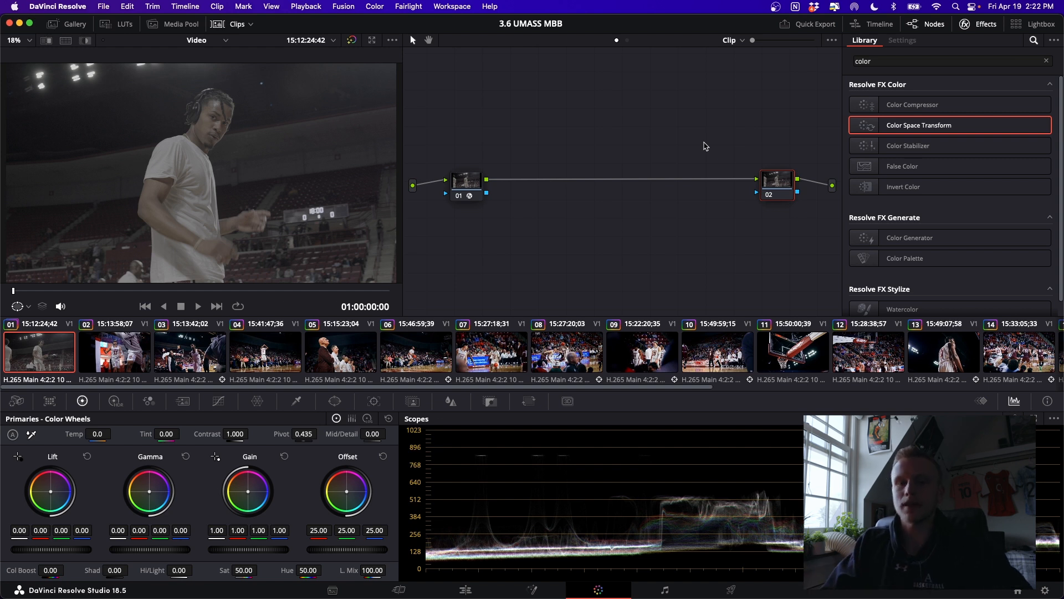
drag(873, 123, 782, 167)
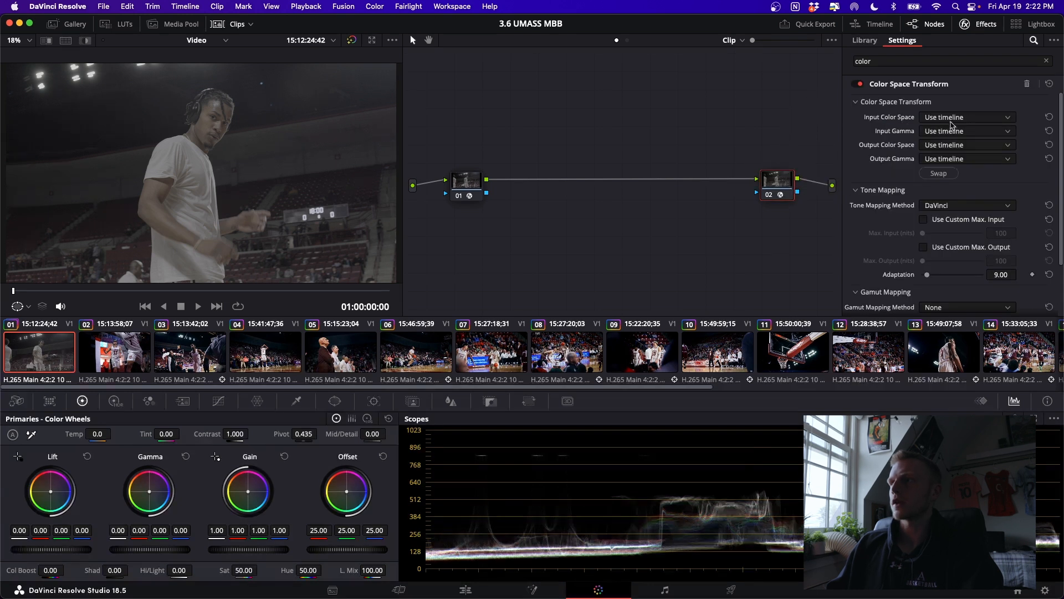
Set node 02's input color space to DaVinci Wide Gamut and input gamma to DaVinci Intermediate, then hide the effects library.
click(942, 118)
scroll(959, 194, down, 5)
click(959, 205)
click(965, 130)
scroll(962, 219, down, 5)
scroll(962, 219, down, 5)
click(957, 211)
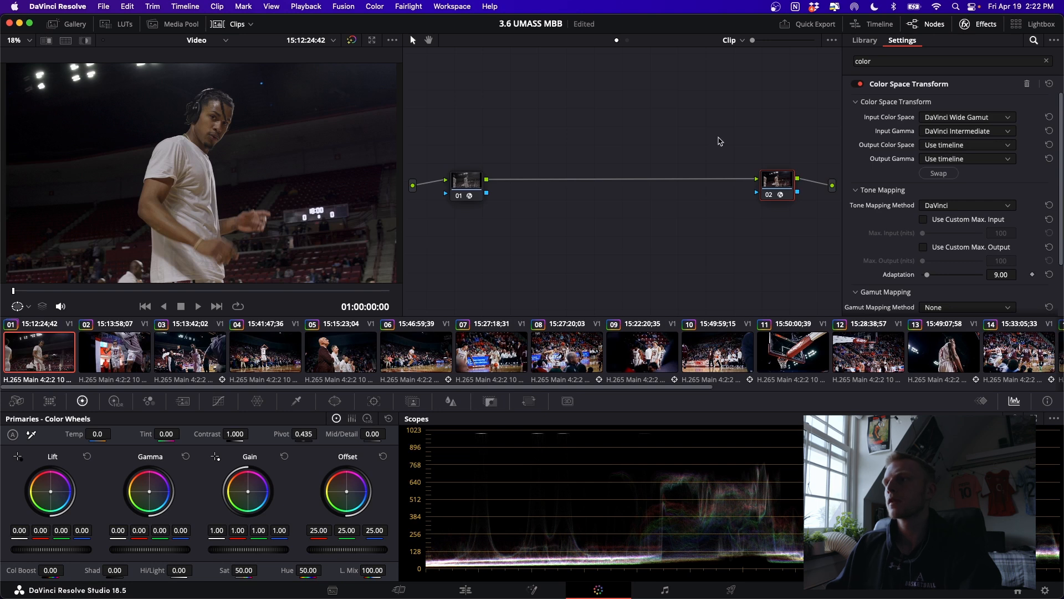
click(980, 25)
Label both Color Space Transform nodes "cst".
click(519, 184)
double_click(509, 165)
text(cst)
key(Return)
double_click(828, 187)
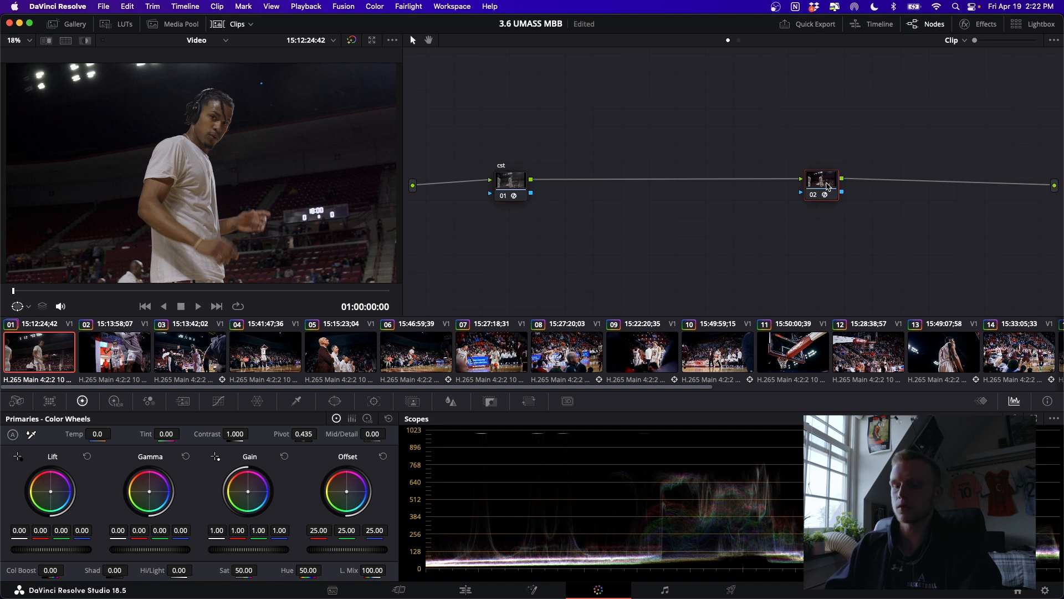
text(cst)
key(Return)
Move the two cst nodes to opposite ends of the node graph to make room between them.
drag(823, 181, 1008, 176)
click(521, 180)
drag(521, 180, 483, 182)
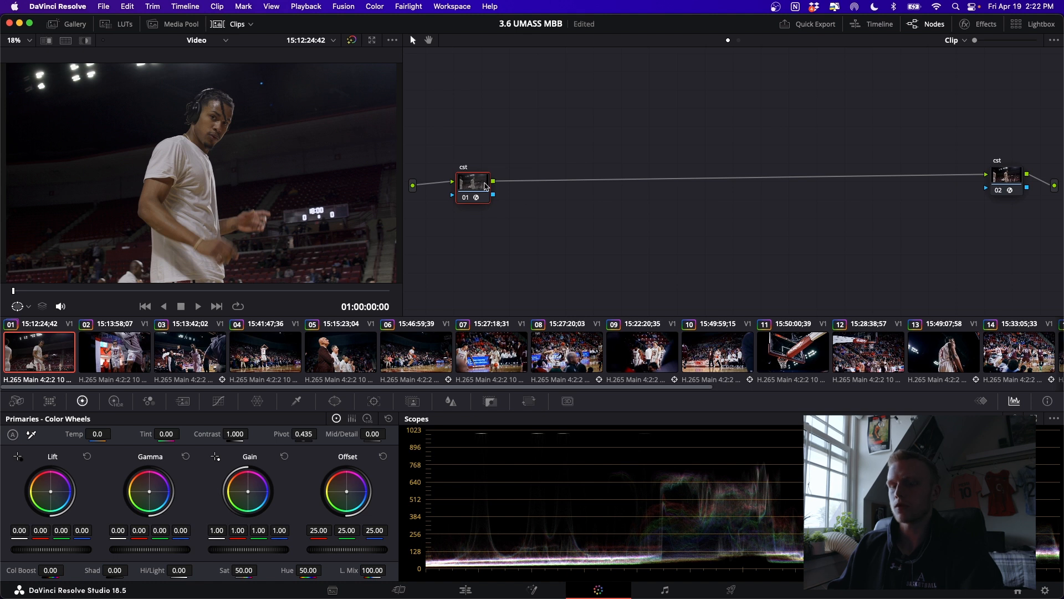
Insert five serial nodes after the first cst node and arrange them in a row between the two cst nodes.
key(alt+s)
key(alt+s)
key(alt+s)
key(alt+s)
key(alt+s)
drag(534, 165, 800, 214)
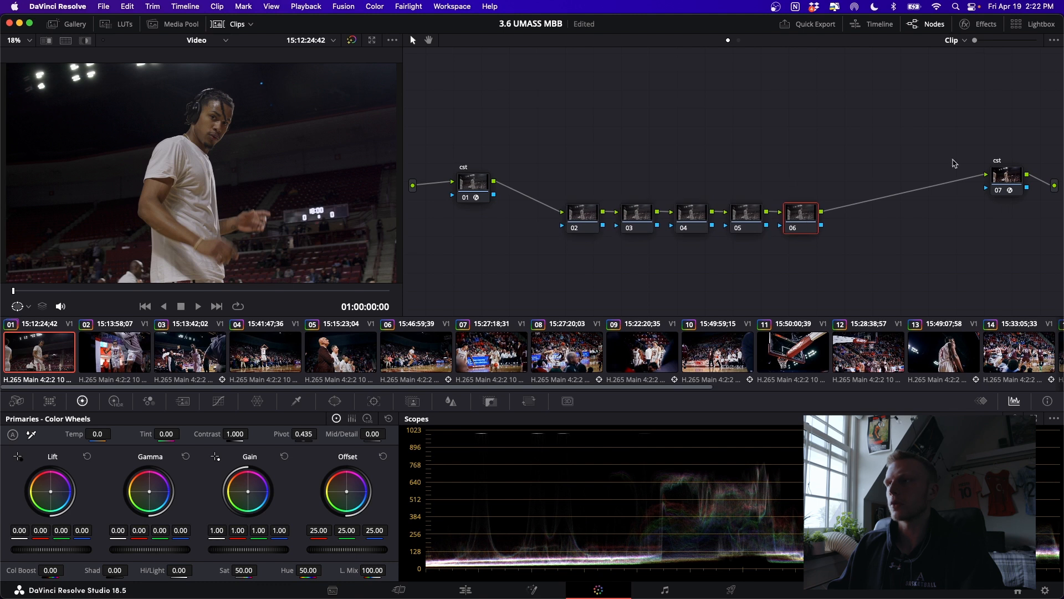
drag(490, 193, 468, 180)
Label node 02 "exposure" and node 03 "balance".
click(584, 214)
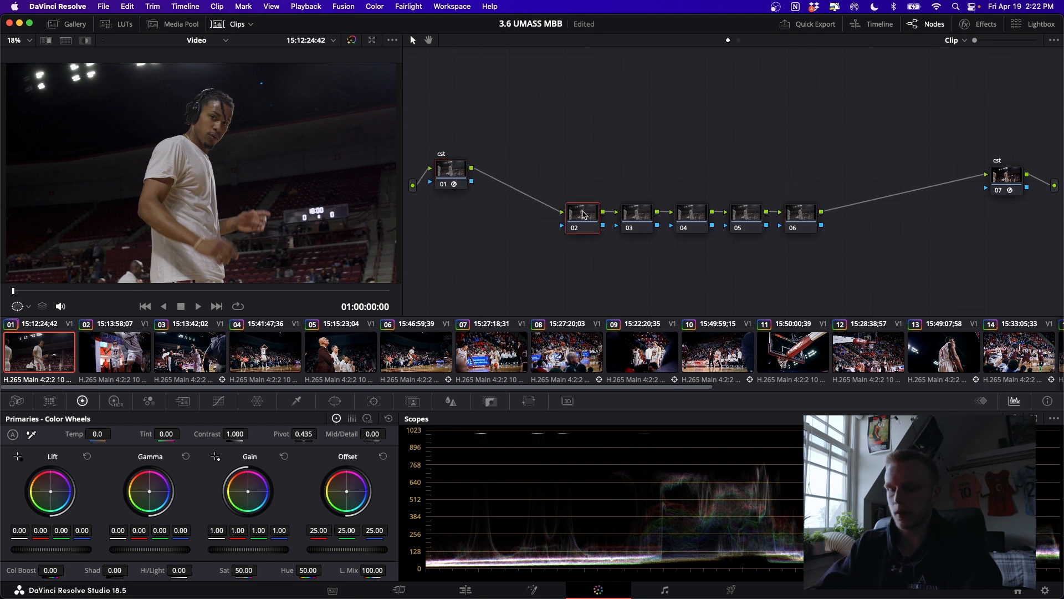
text(exposure)
double_click(638, 211)
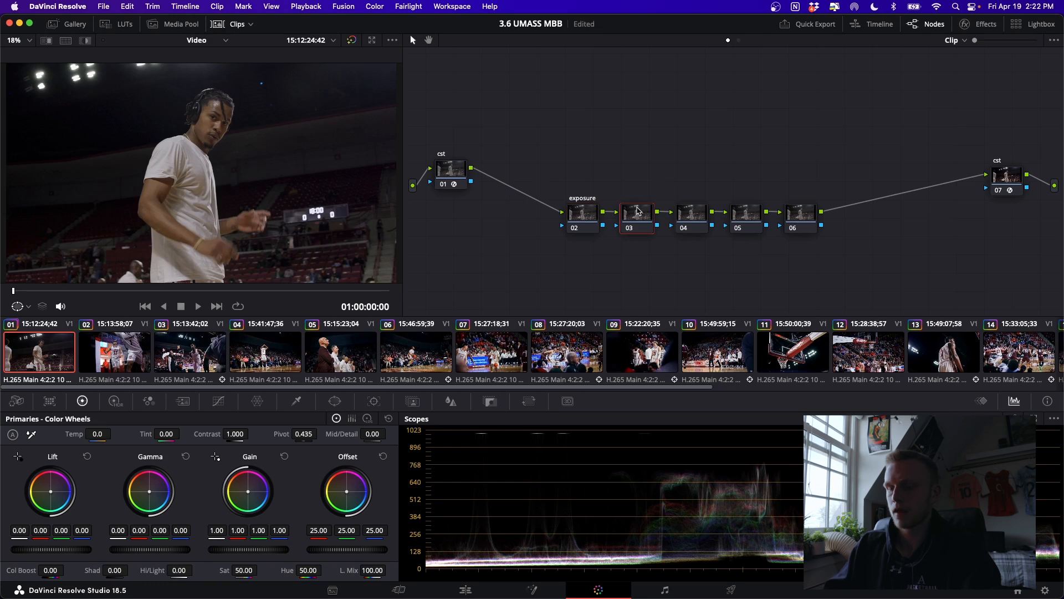
text(balance)
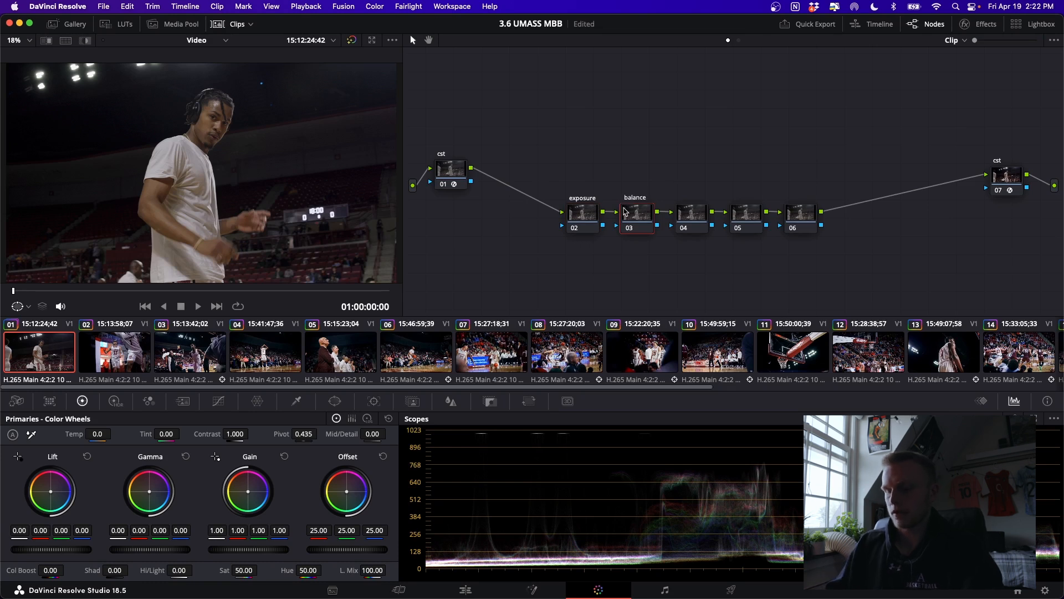
Label node 04 "contrast" and node 05 "saturation".
click(693, 212)
double_click(693, 211)
text(contrast)
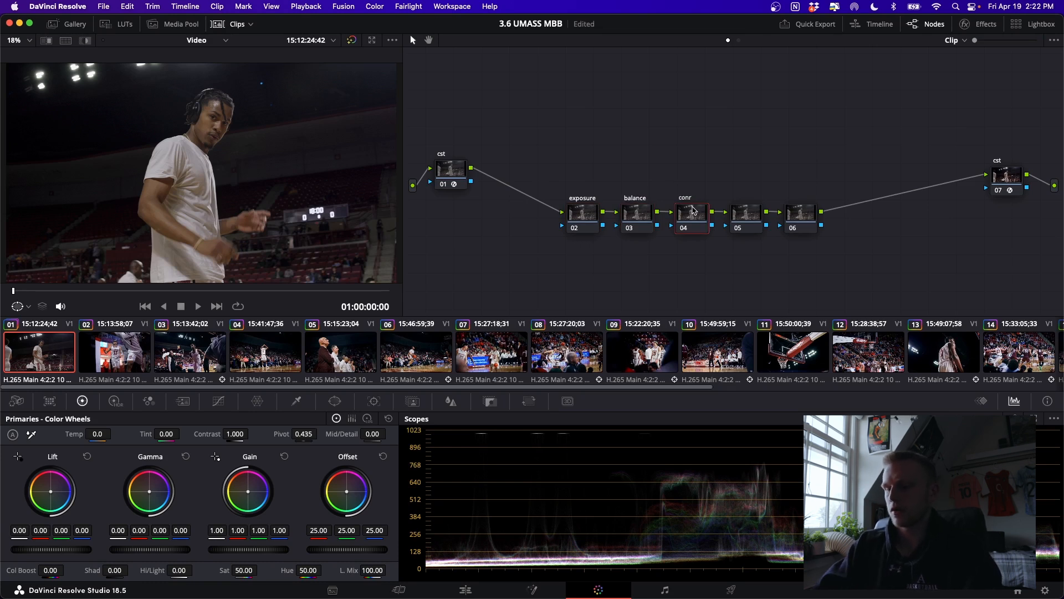
double_click(741, 213)
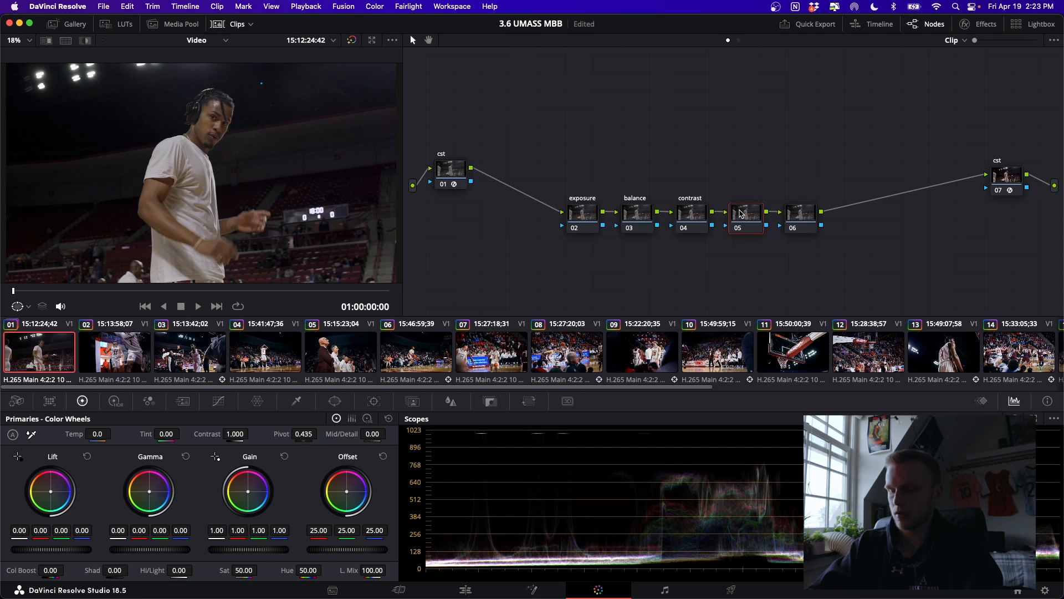
text(saturation)
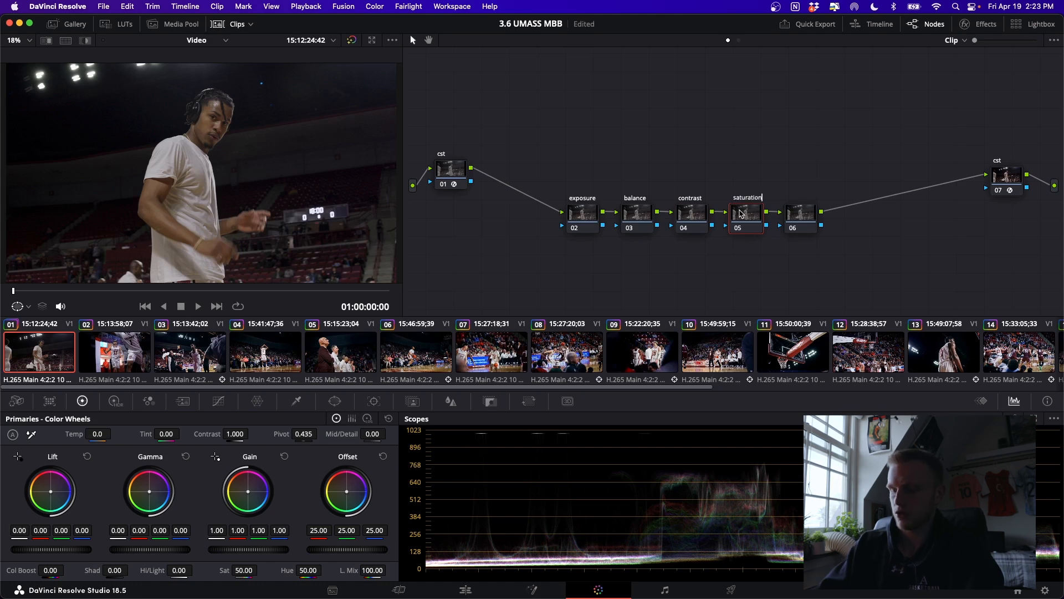
Shift node 06 away from the saturation node and add an outside node after it.
drag(800, 219, 815, 213)
right_click(821, 211)
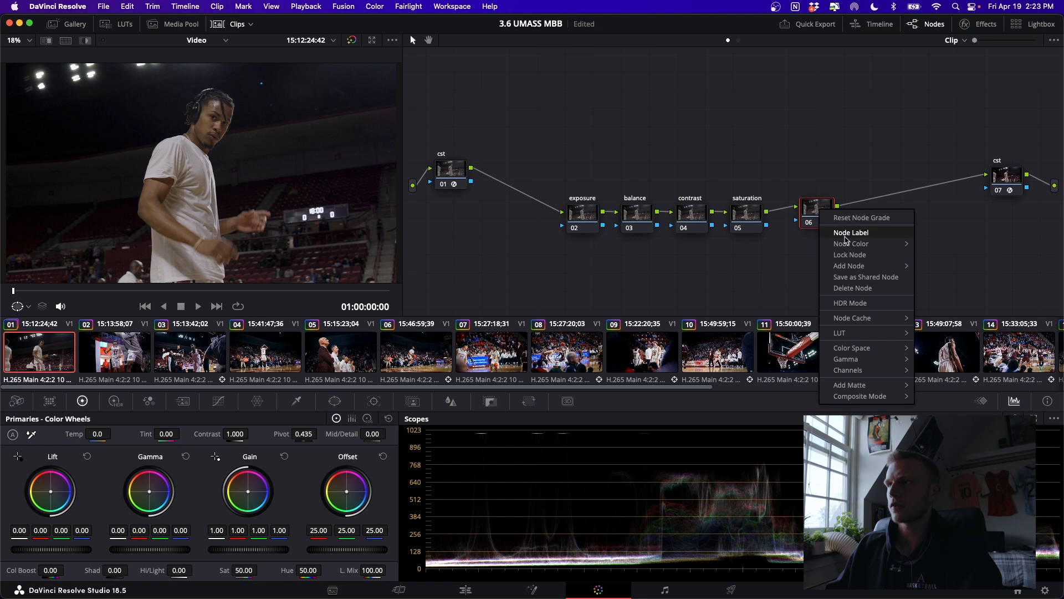
mouse_move(858, 267)
click(965, 311)
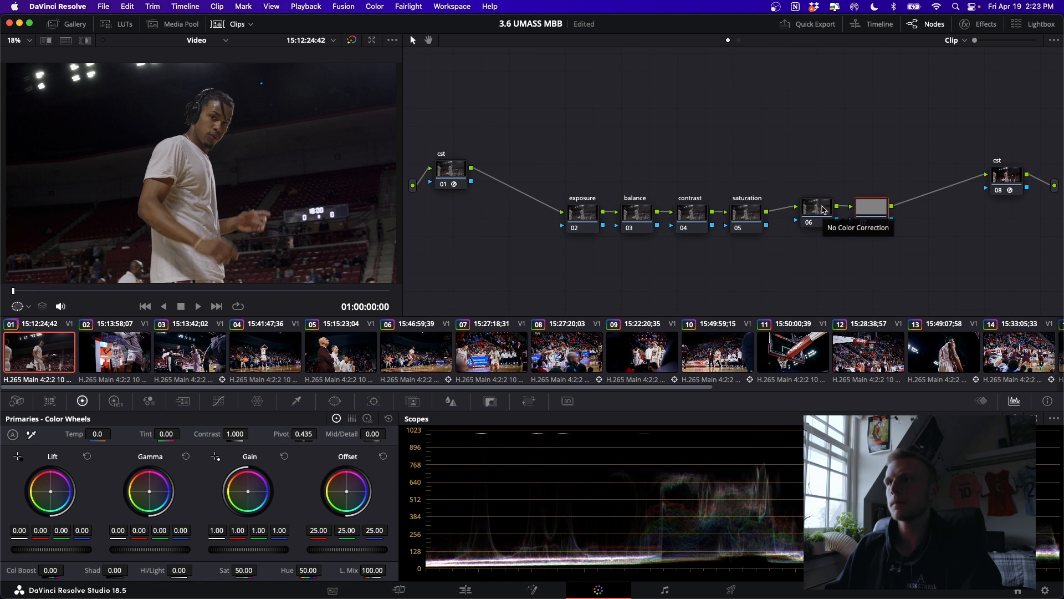
On the exposure node, set Offset to 25.35, Lift to -0.02 and Gain to 1.13.
click(584, 211)
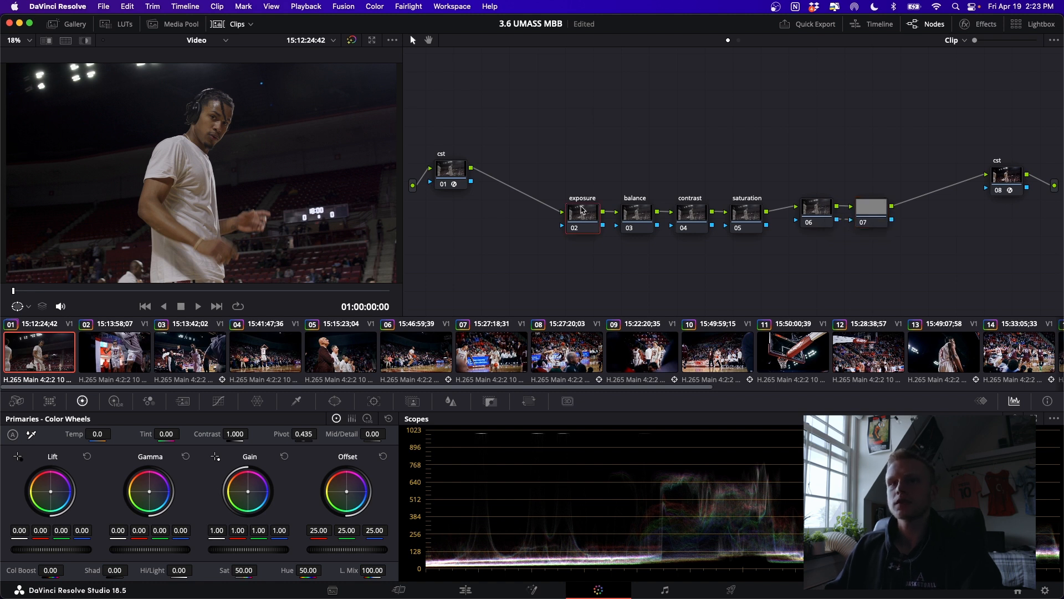
drag(580, 211, 567, 207)
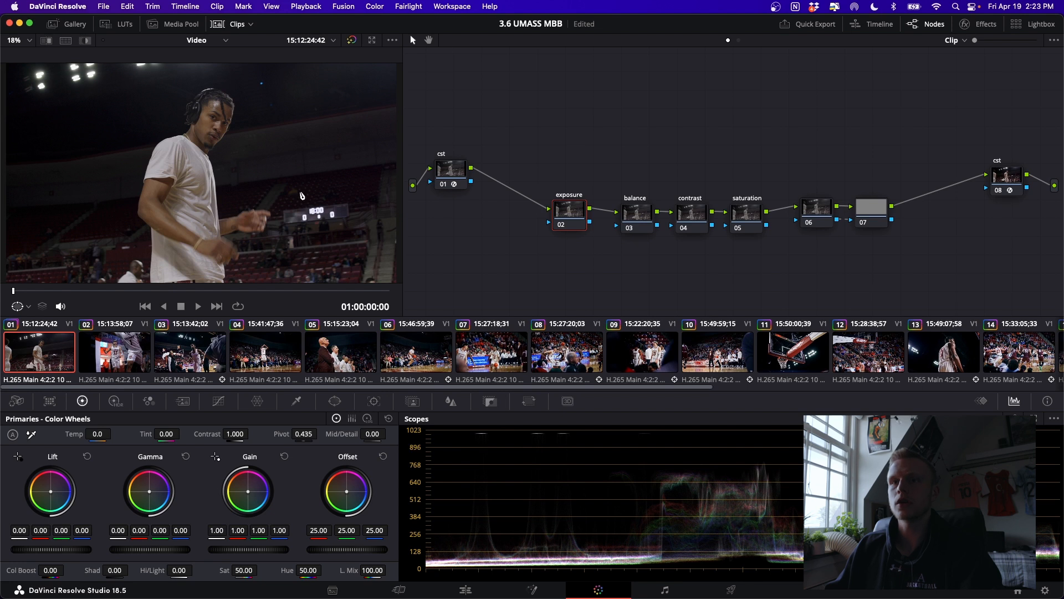
drag(347, 549, 343, 549)
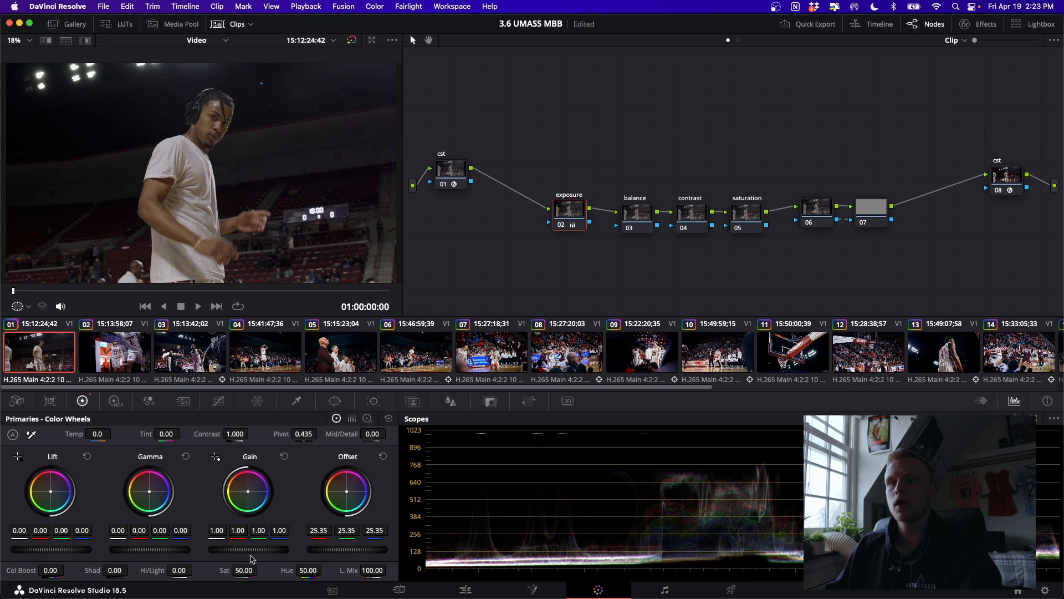
drag(248, 551, 257, 552)
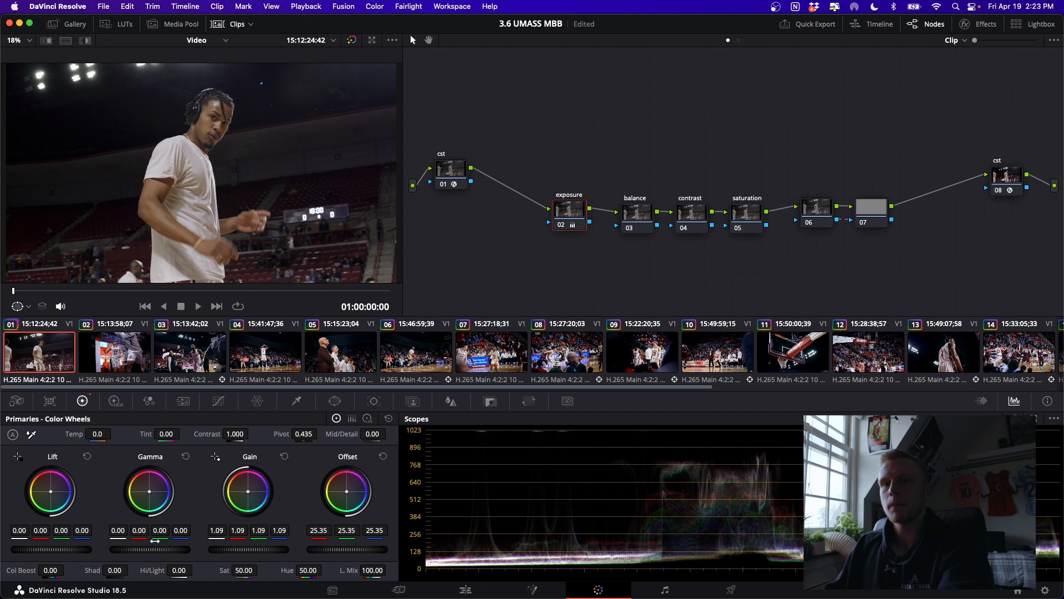
drag(58, 550, 55, 550)
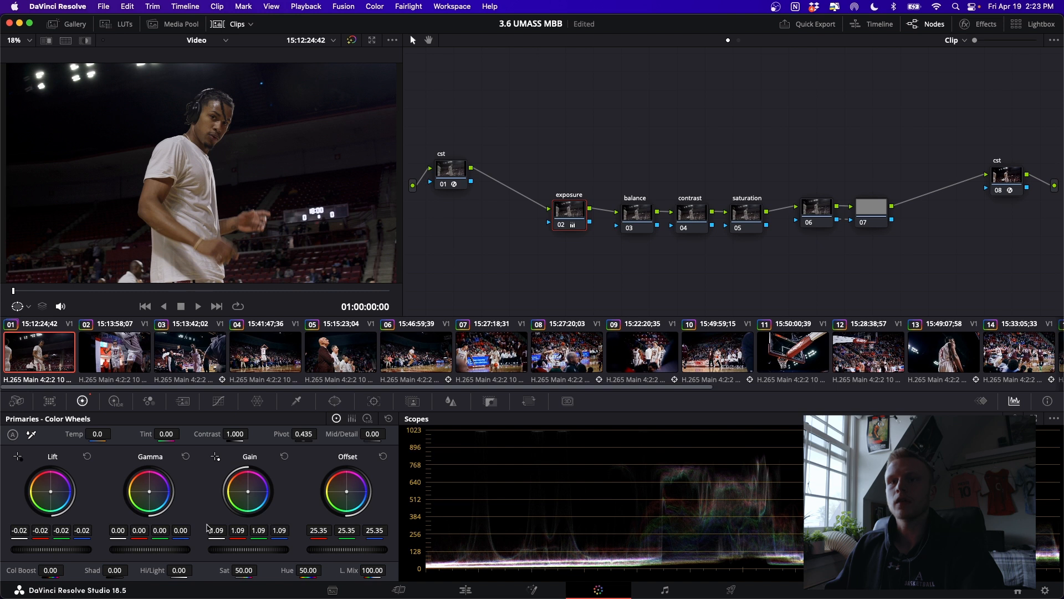
drag(244, 542, 251, 542)
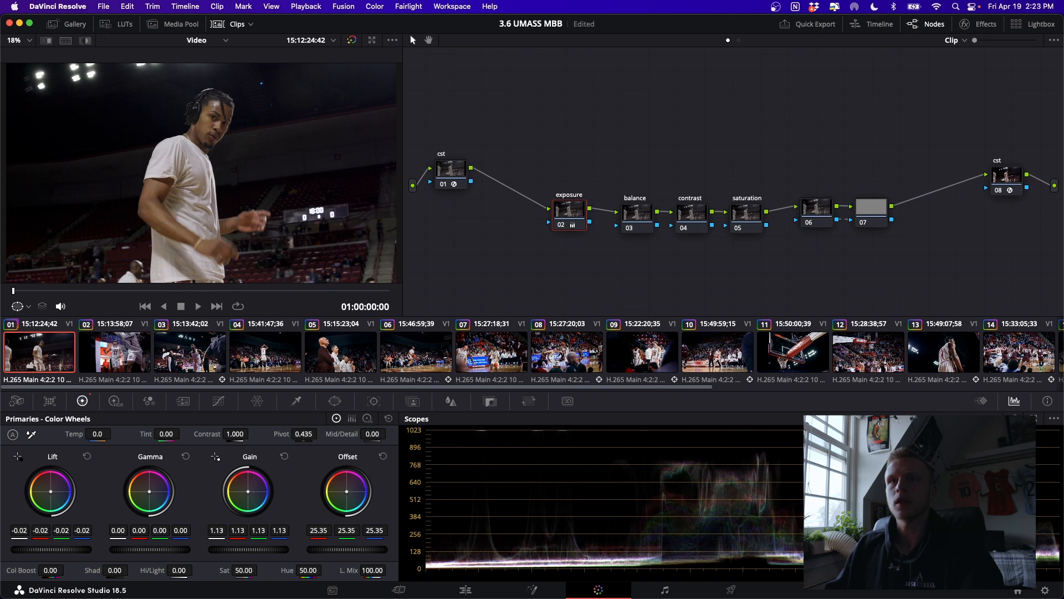
Fine-tune the exposure node with Gain at 1.14 and Gamma at -0.00, and send the video clean feed to the Built-in Retina Display.
drag(148, 551, 153, 551)
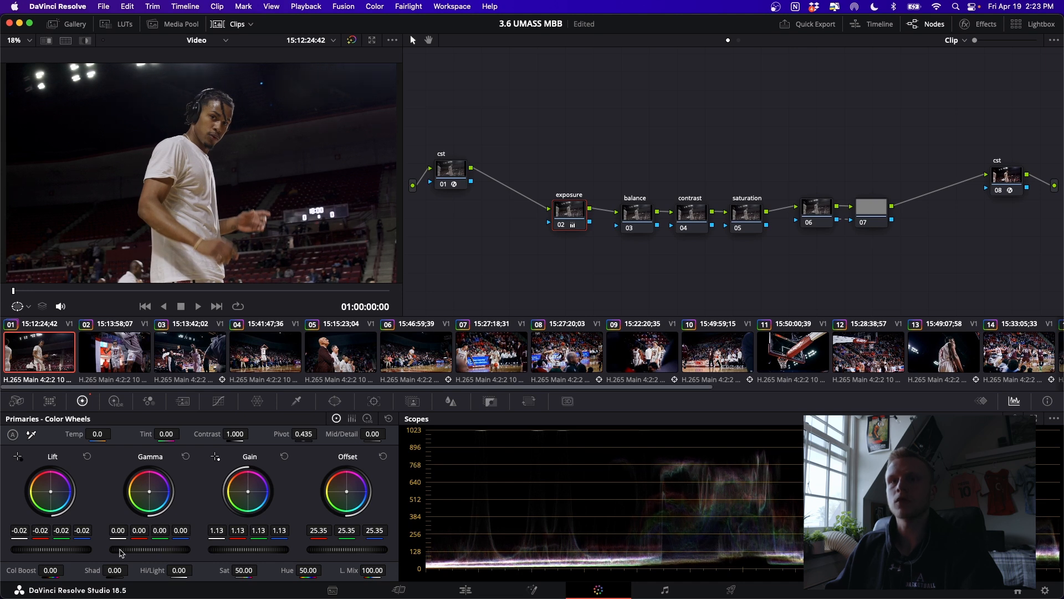
drag(248, 549, 247, 550)
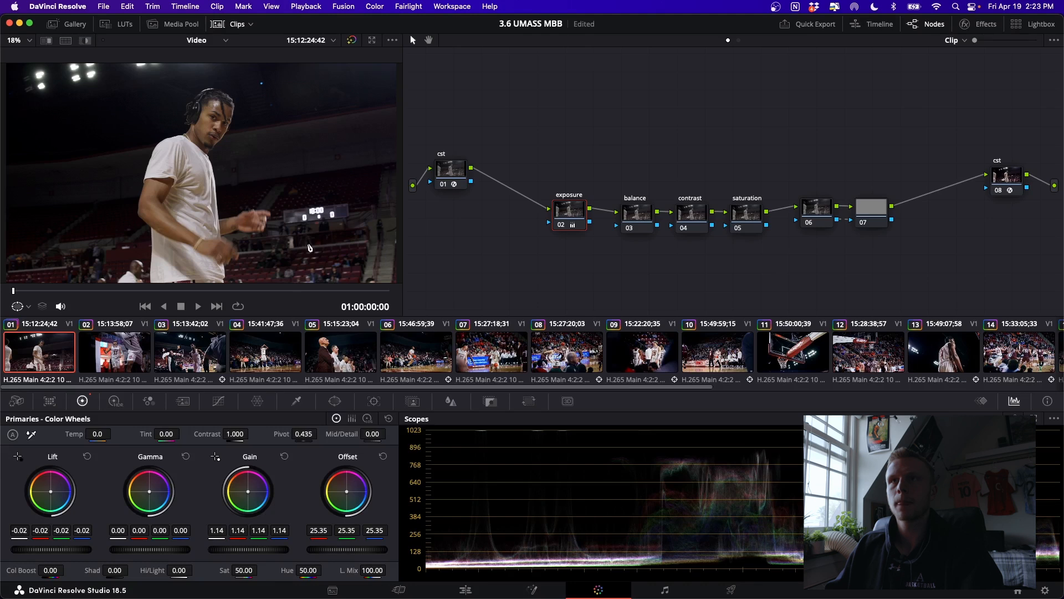
click(447, 6)
mouse_move(482, 133)
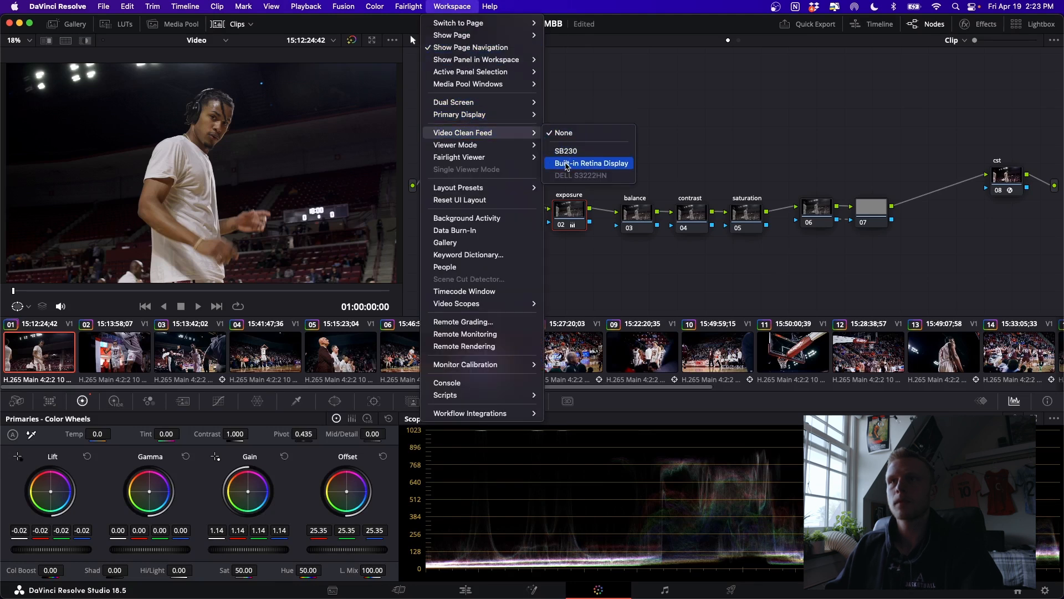
click(563, 163)
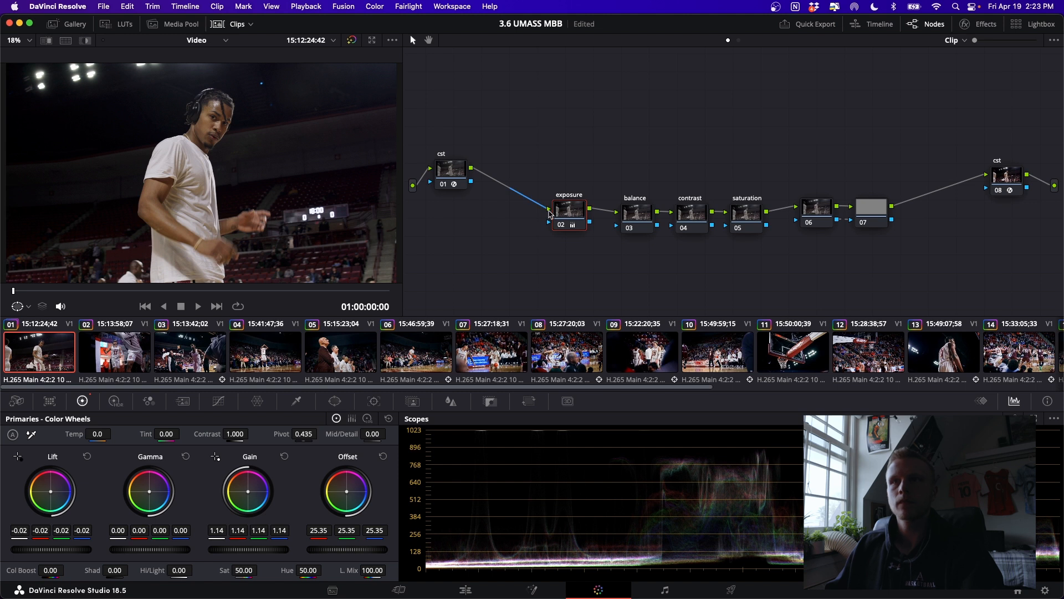
drag(111, 549, 114, 552)
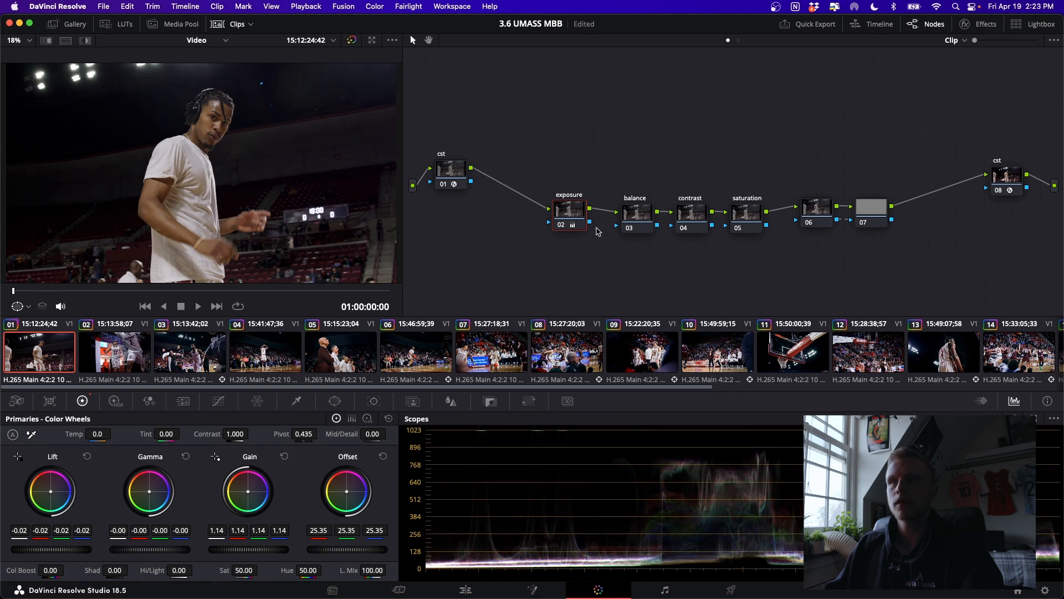
On the balance node, set Temp to 50.0, red Lift to -0.01 and red Gain to 1.03, toggling the node to compare.
click(636, 212)
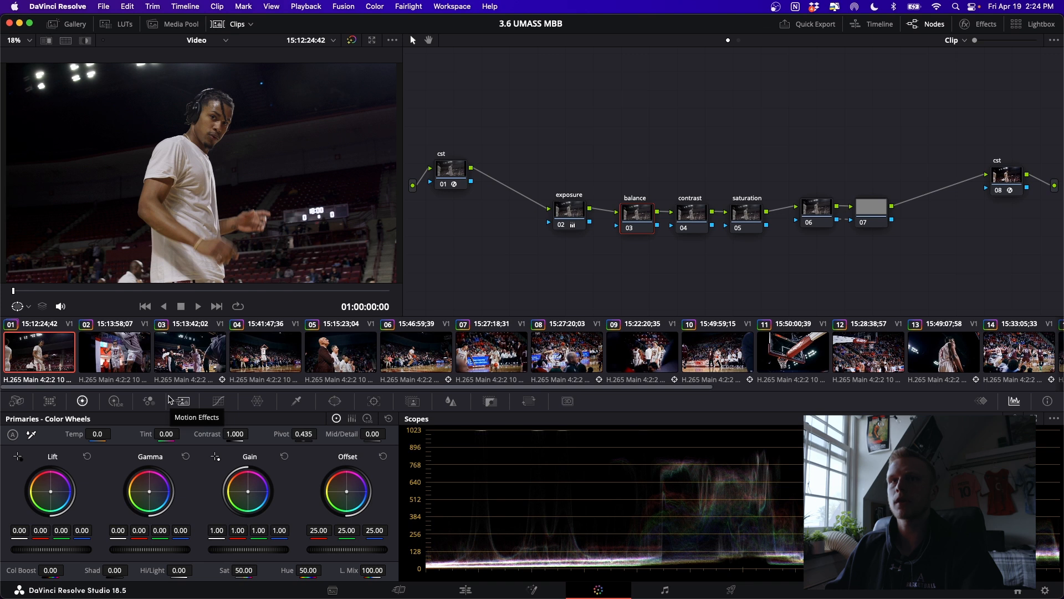
drag(97, 433, 114, 433)
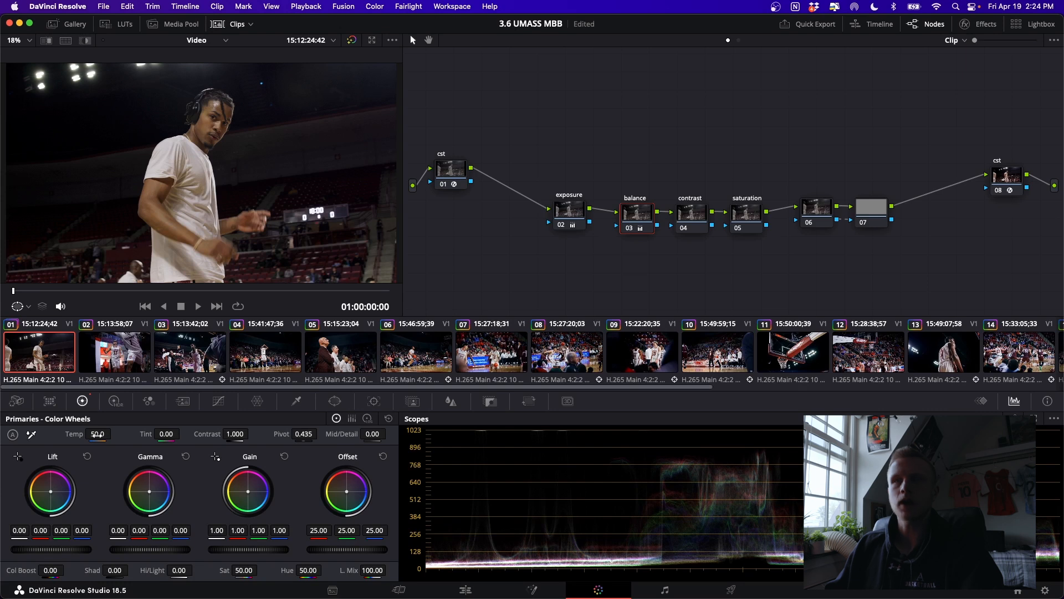
key(super+d)
key(super+d)
key(super+d)
key(super+d)
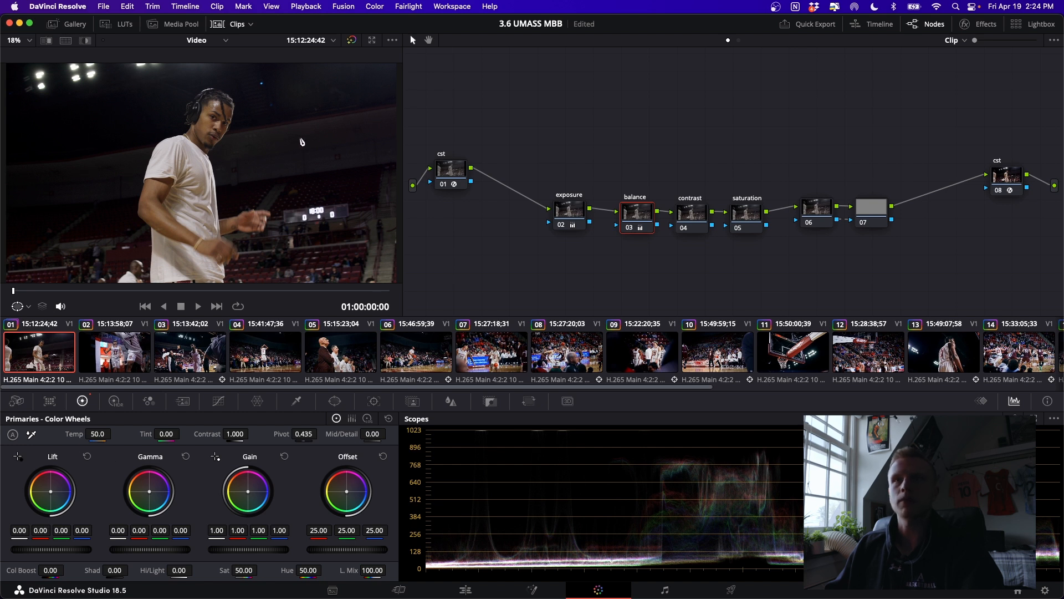
drag(61, 532, 37, 531)
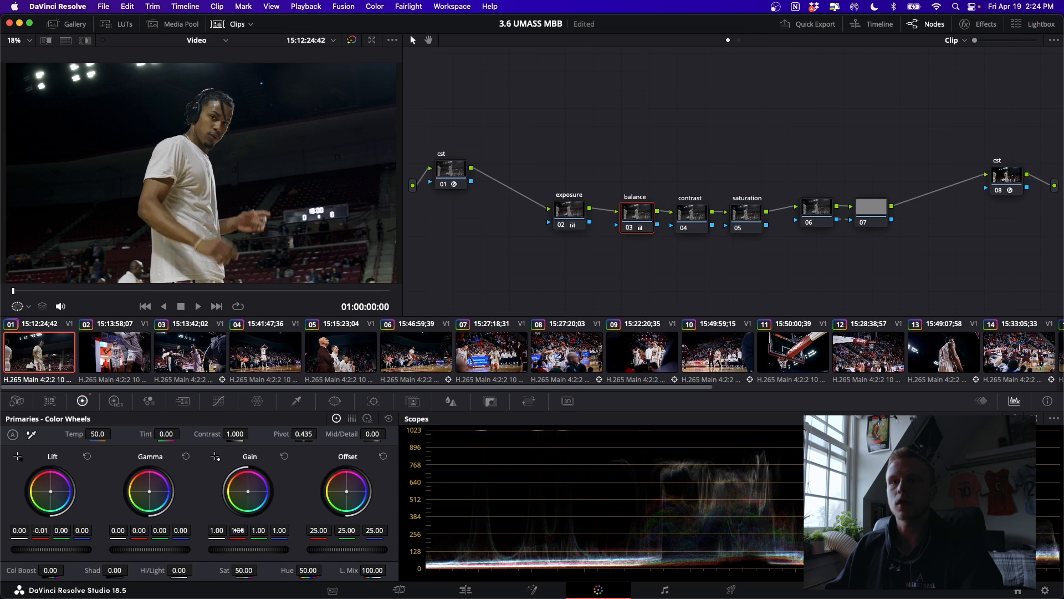
drag(237, 531, 239, 531)
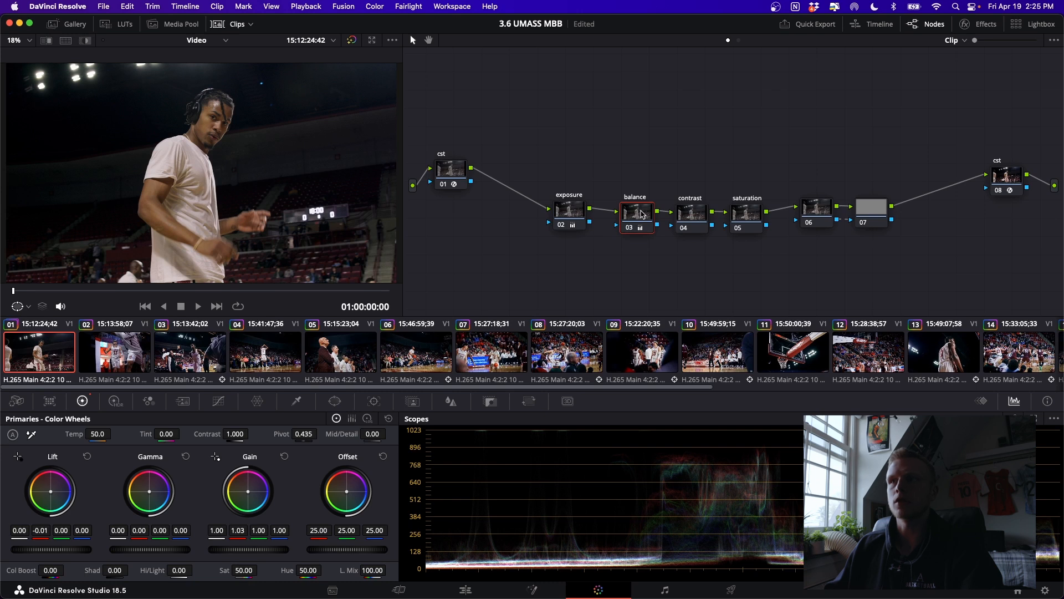
Set Contrast to 1.104 and Pivot to 0.273 on the contrast node, and Sat to 56.60 on the saturation node.
click(689, 215)
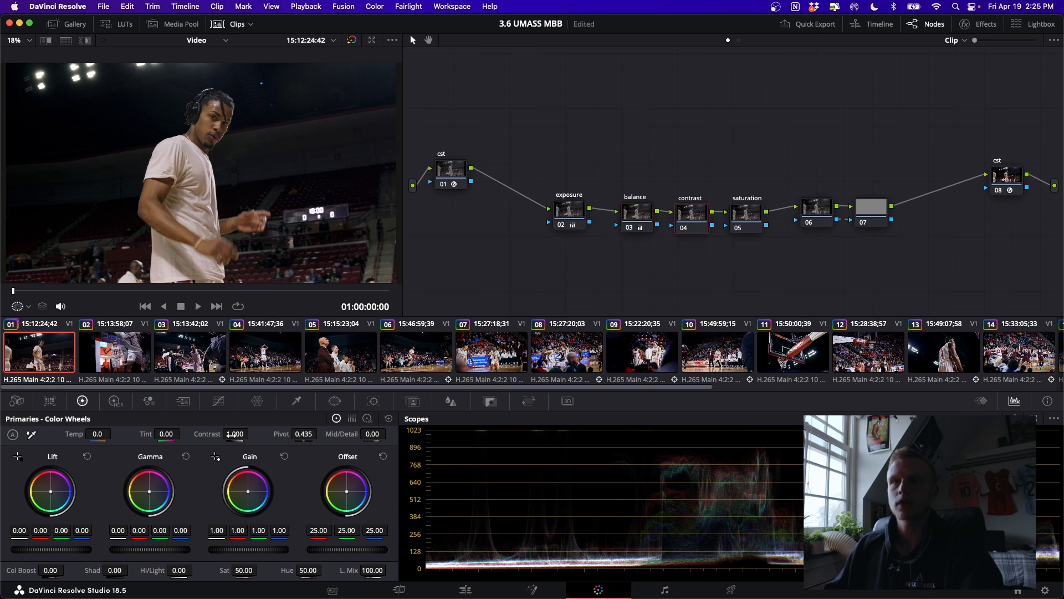
drag(252, 433, 235, 435)
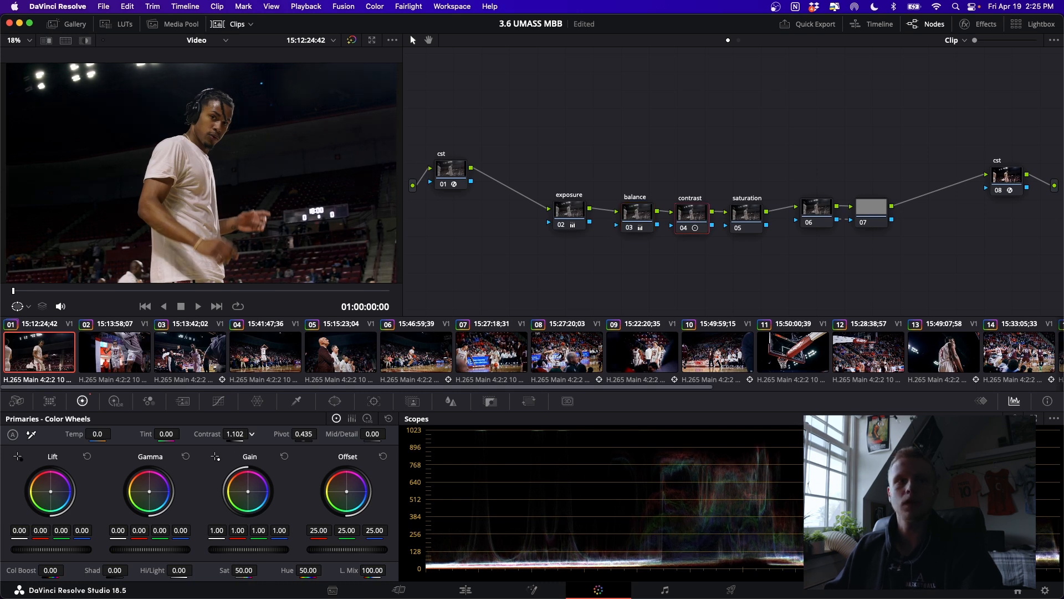
drag(303, 434, 282, 434)
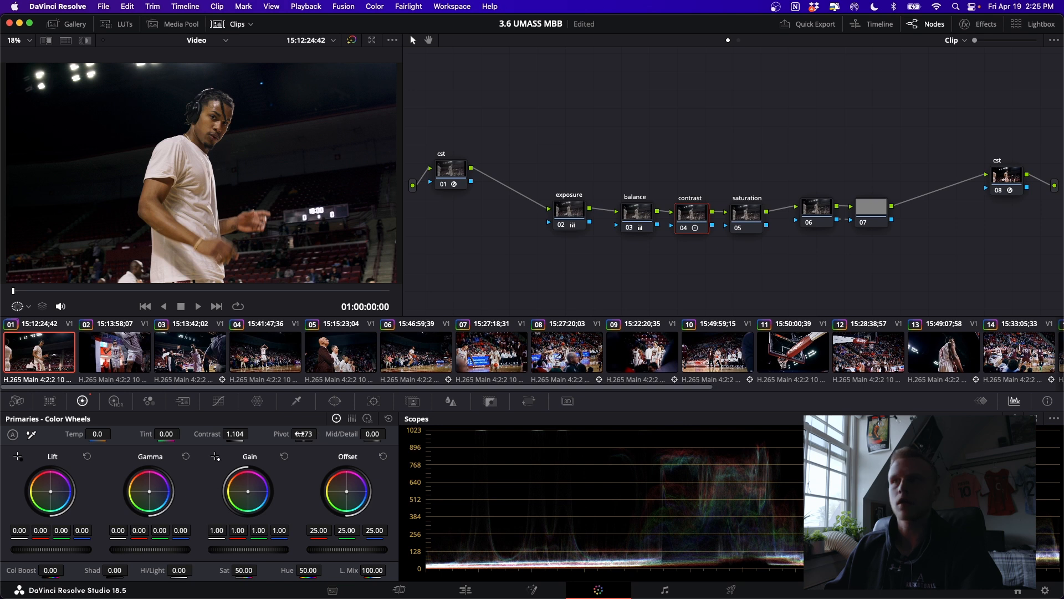
click(743, 213)
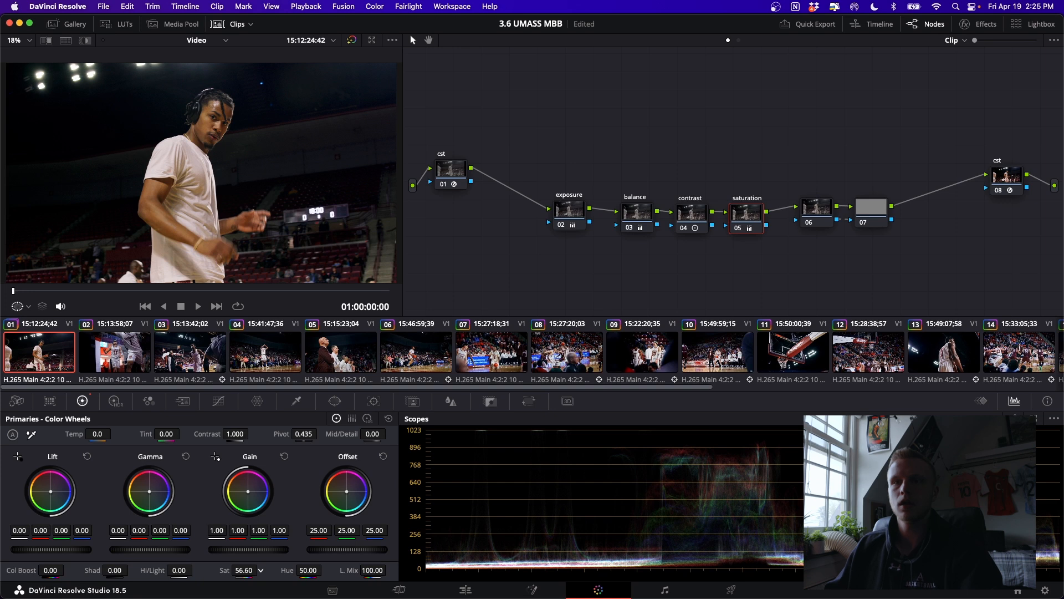
Compare the image with all nodes disabled, with the CST nodes active, and with the exposure-to-saturation nodes re-enabled.
drag(554, 180, 743, 221)
drag(446, 141, 1007, 216)
key(super+d)
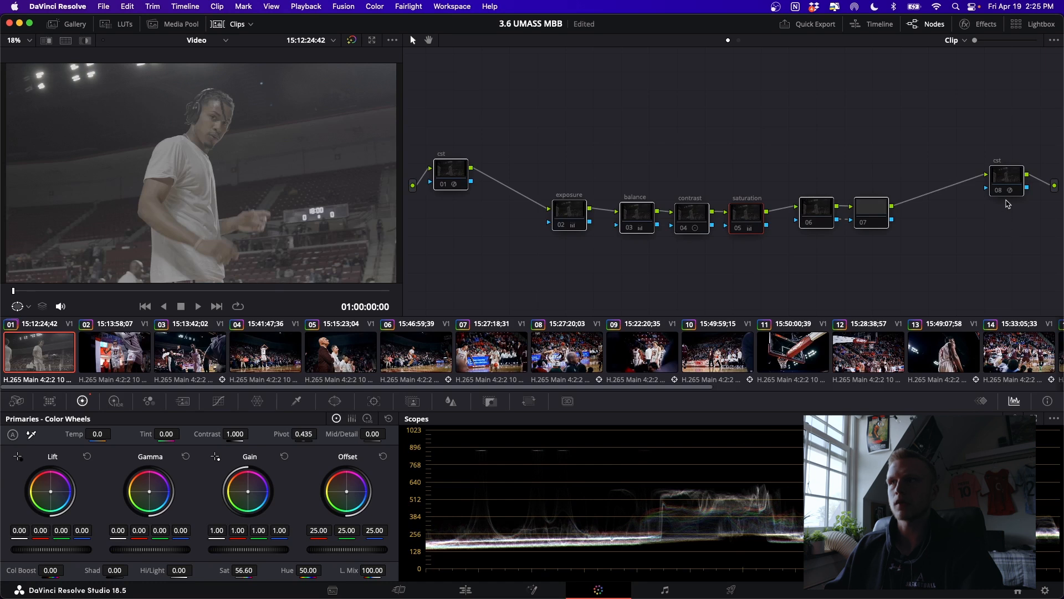
drag(1025, 127, 455, 185)
key(super+d)
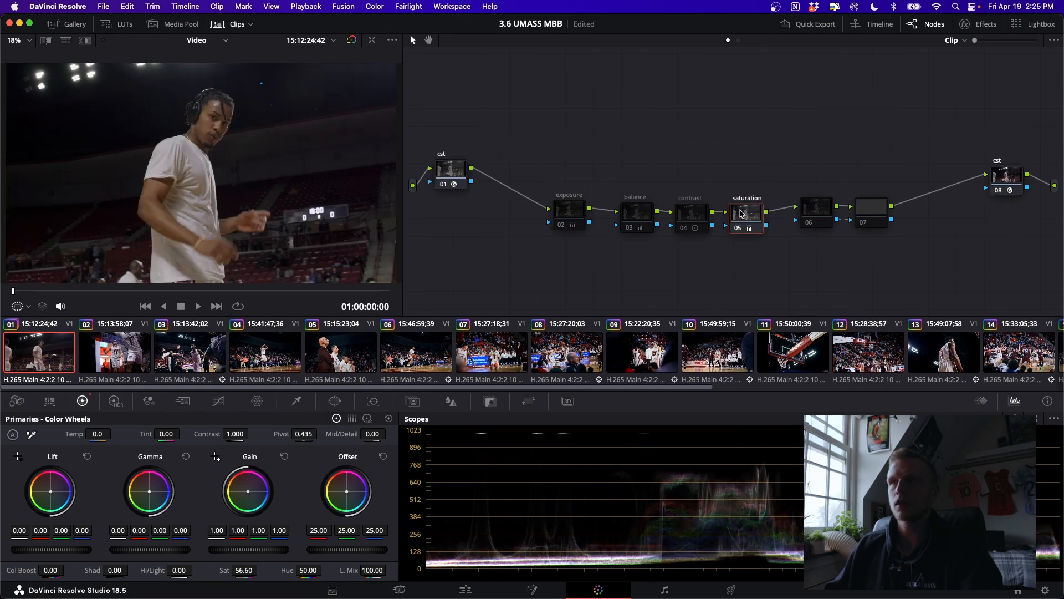
drag(568, 184, 718, 215)
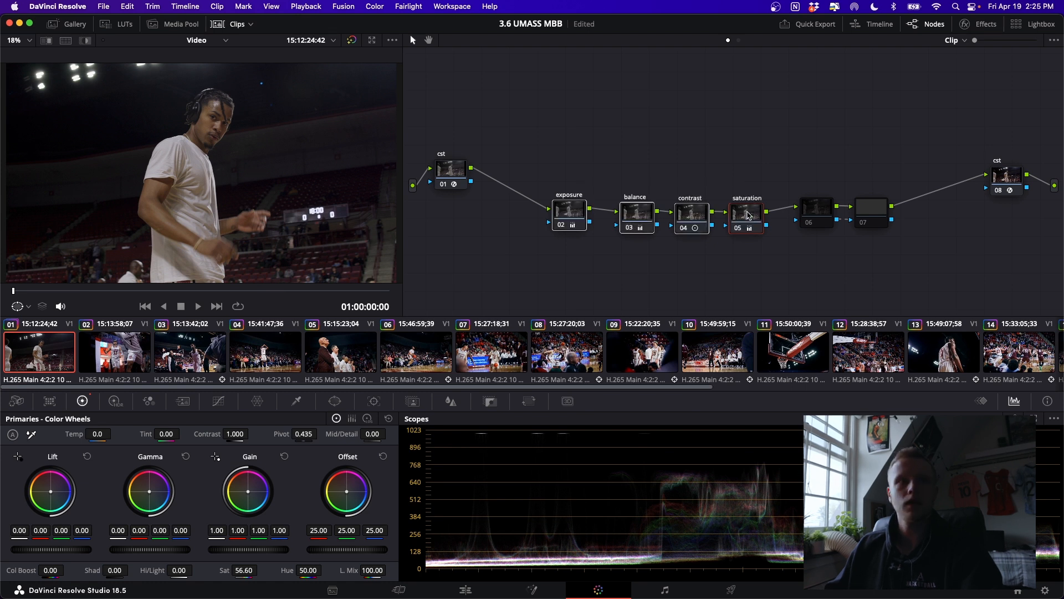
Shift the exposure, balance, contrast and saturation nodes slightly toward the first CST node, and re-enable nodes 06 and 07.
click(649, 176)
drag(763, 171, 550, 212)
click(595, 167)
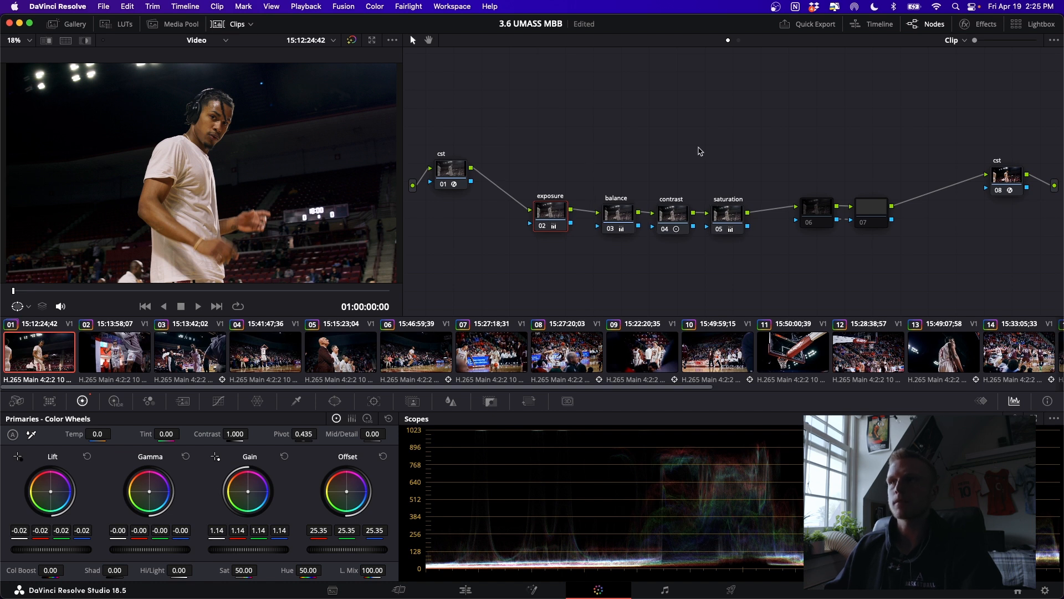
drag(874, 213, 880, 213)
click(823, 211)
drag(805, 172, 893, 224)
click(859, 194)
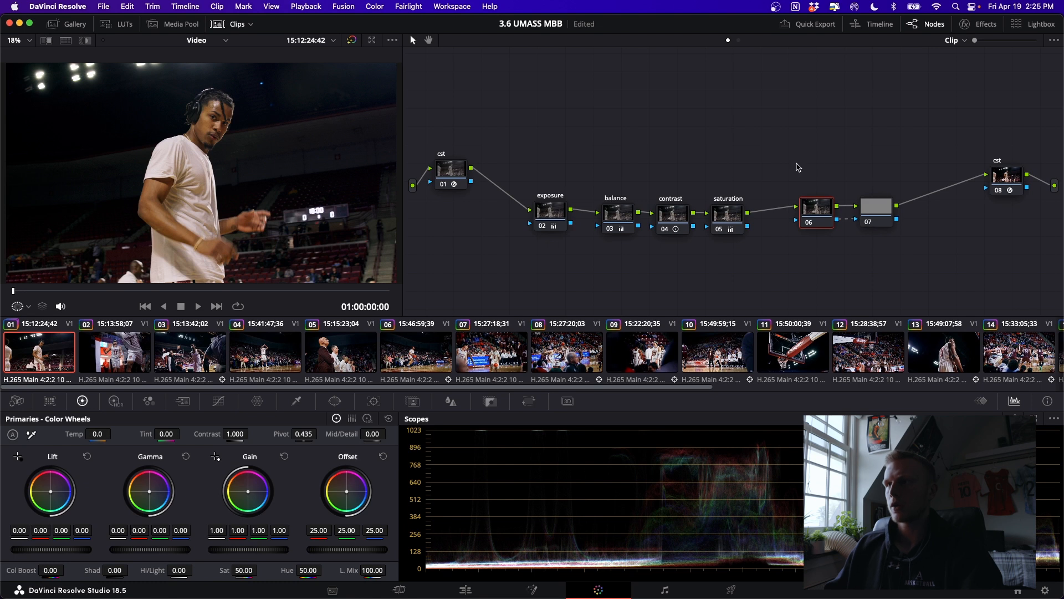
Add a circle window to node 06, stretch it into a wide ellipse around the player, and set Soft 1 to 8.63.
click(335, 401)
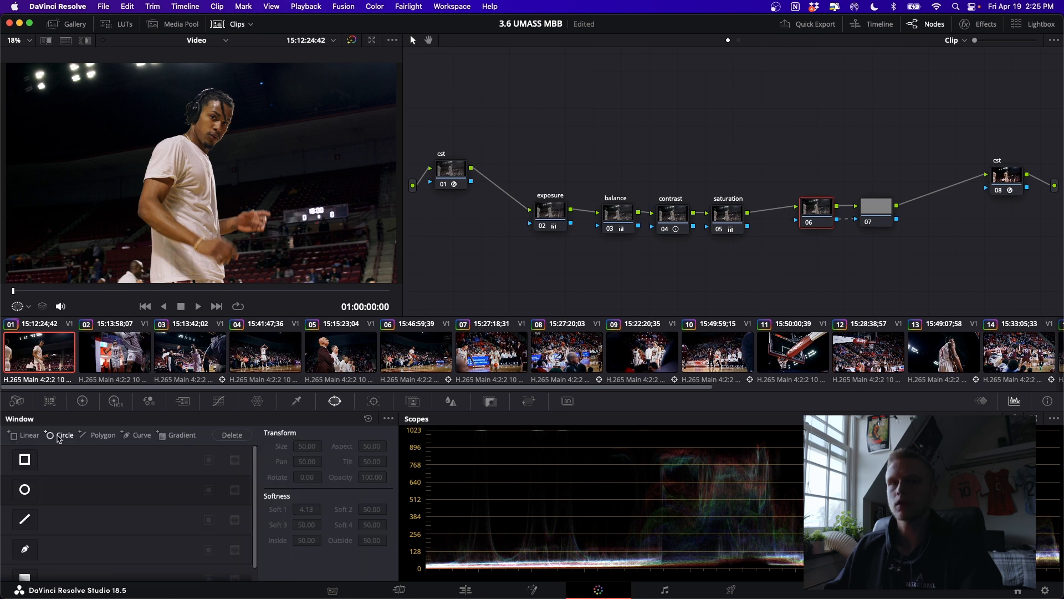
click(56, 436)
drag(284, 192, 345, 188)
drag(196, 104, 196, 89)
drag(229, 156, 246, 135)
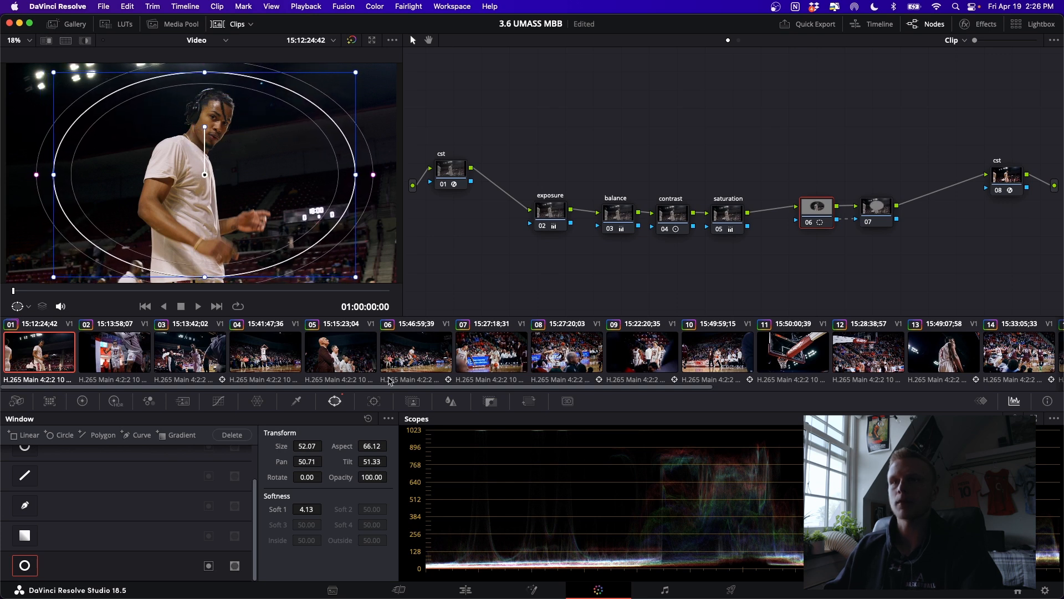
drag(307, 505, 325, 507)
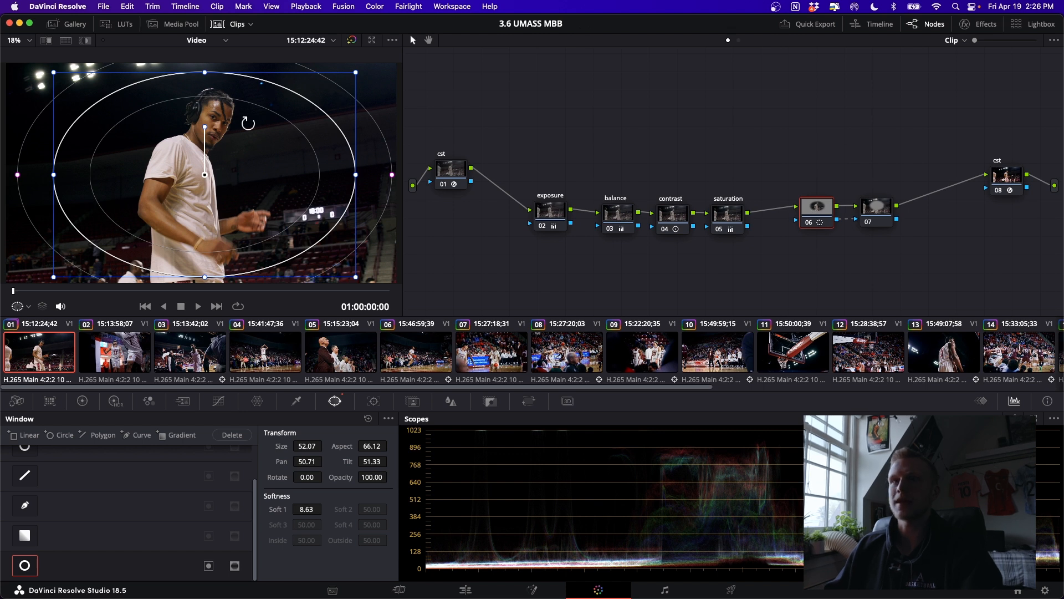
Darken the surroundings on outside node 07 with Lift and Gamma at -0.02, and check the window on node 06.
click(883, 216)
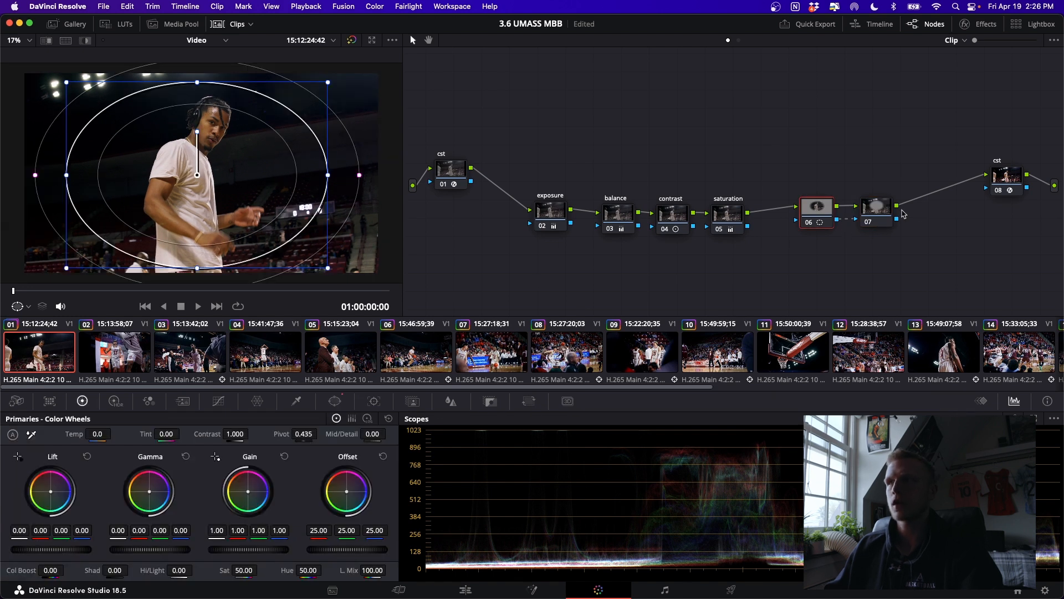
click(878, 210)
drag(62, 556, 23, 553)
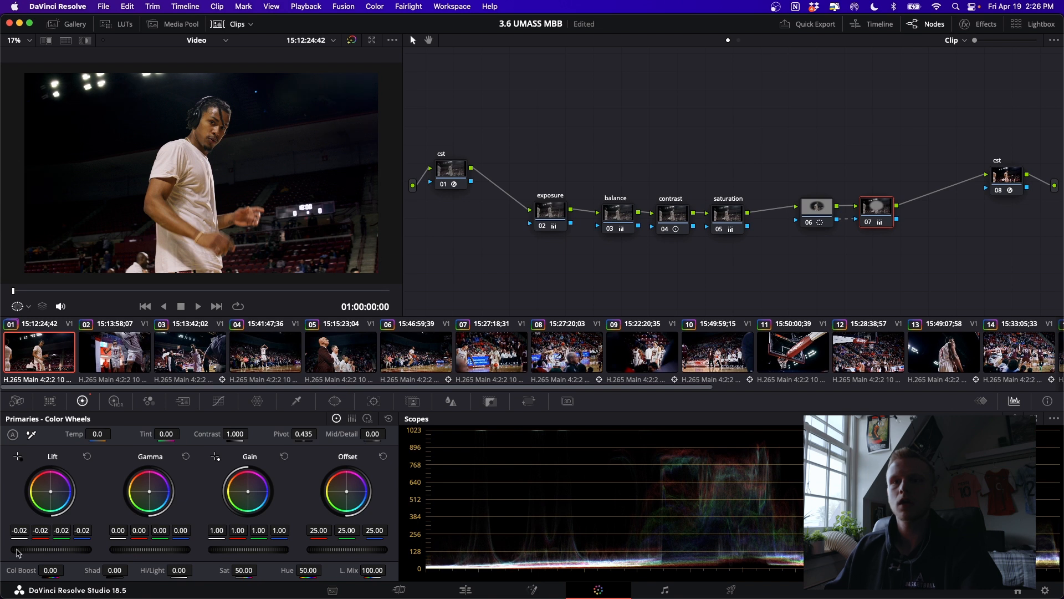
drag(149, 549, 127, 549)
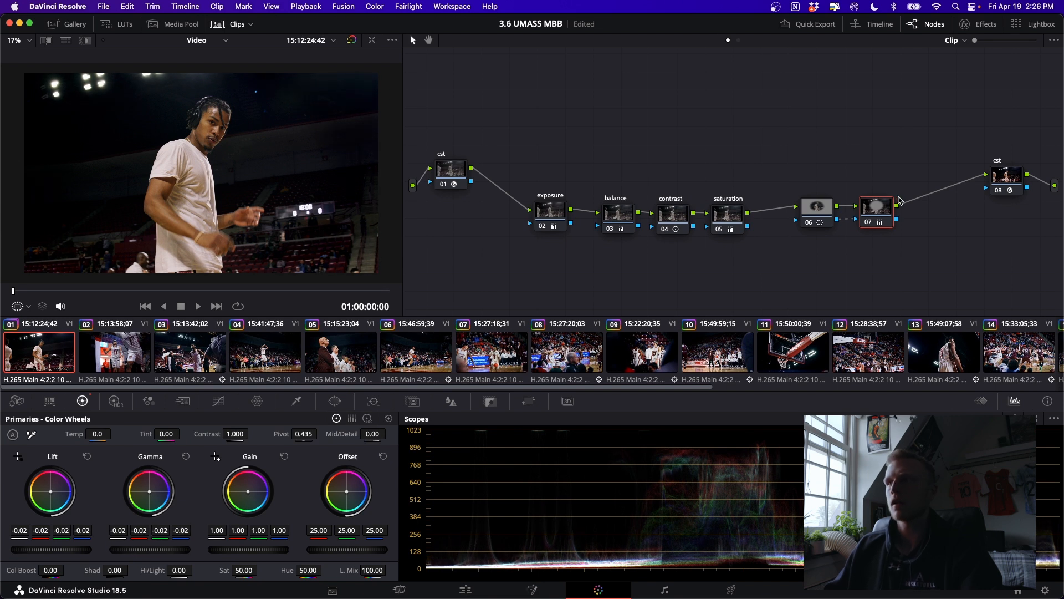
click(824, 209)
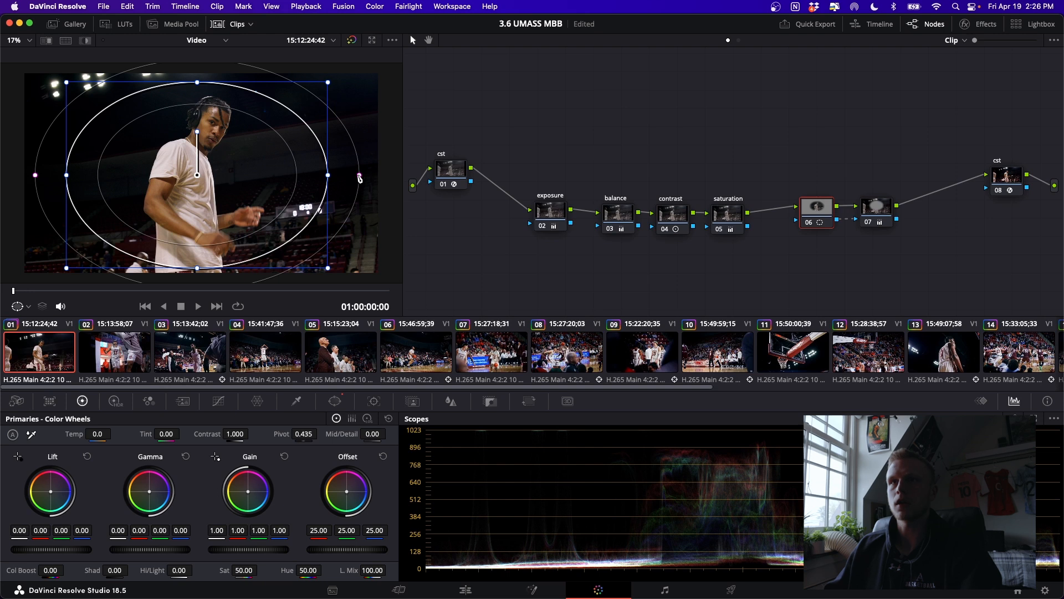
Blur the area outside the window on node 07 with a Radius of 0.56.
click(885, 202)
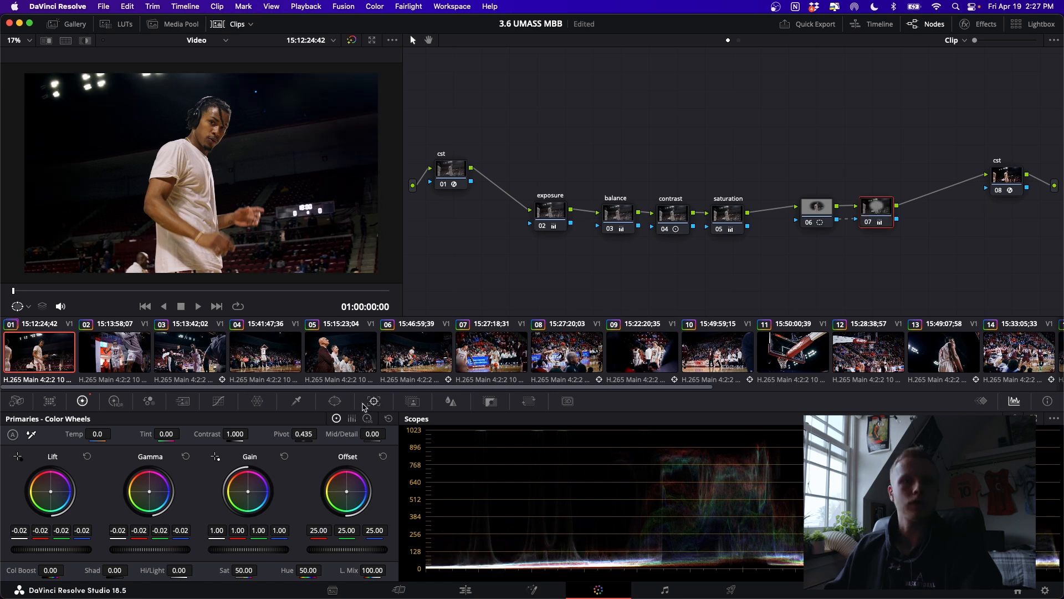
click(451, 401)
drag(105, 489, 105, 480)
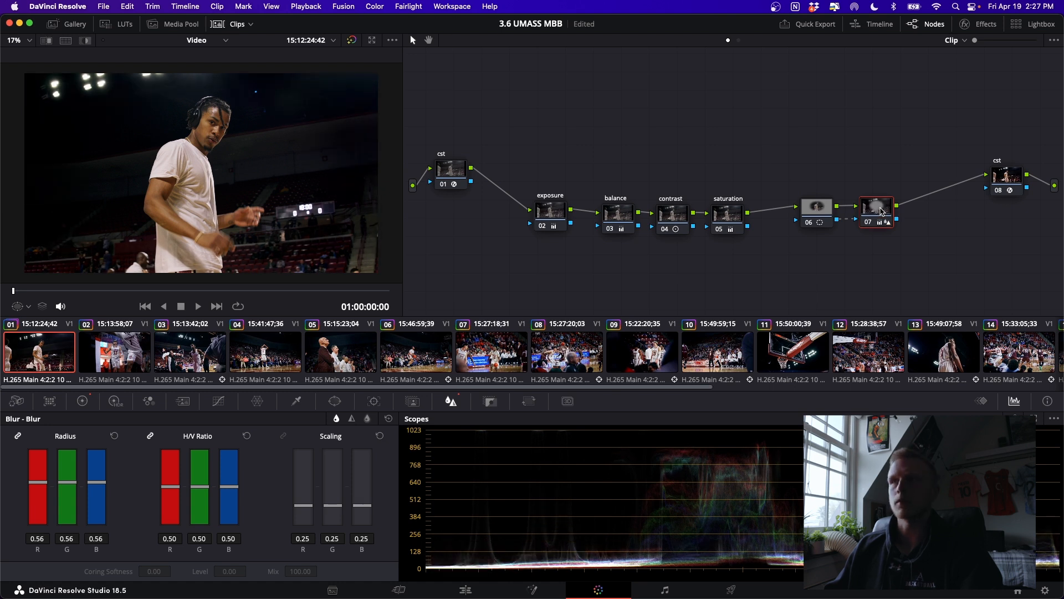
On node 06, brighten the player with Gain 1.05, set Contrast to 1.028, and raise Mid/Detail.
click(827, 214)
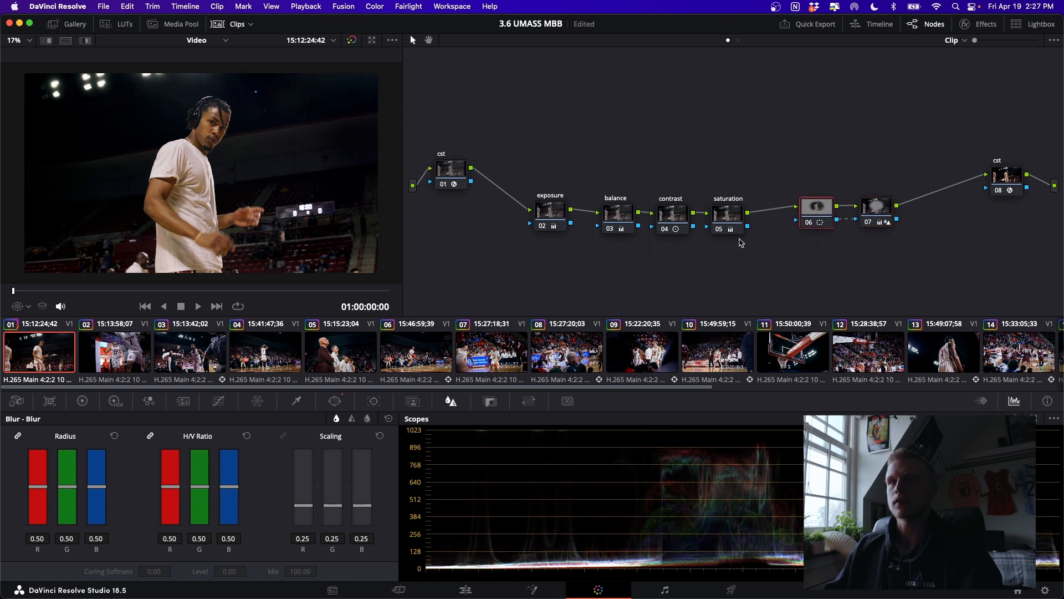
click(82, 400)
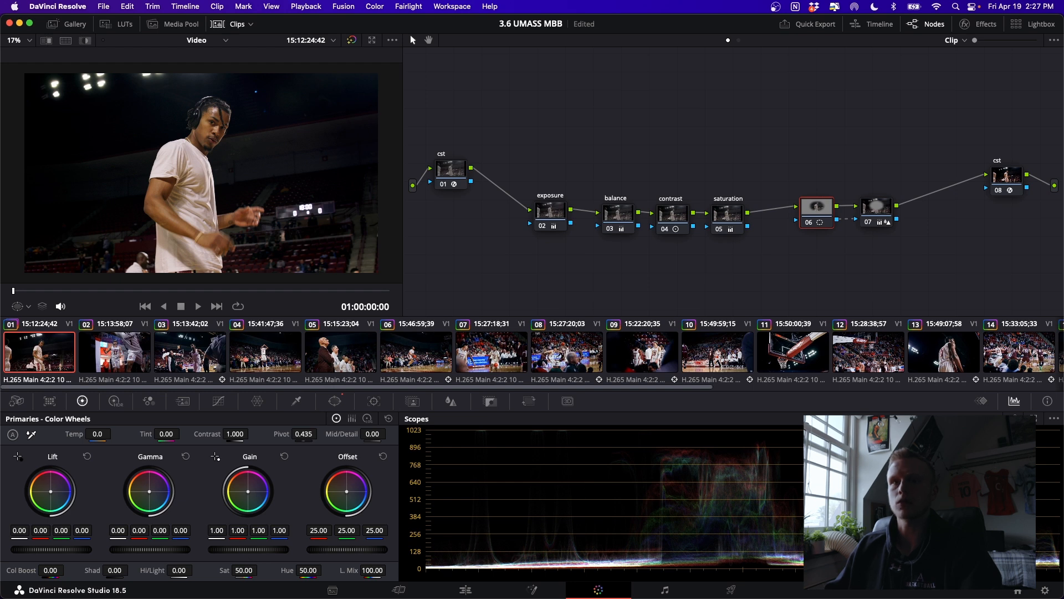
drag(248, 550, 261, 550)
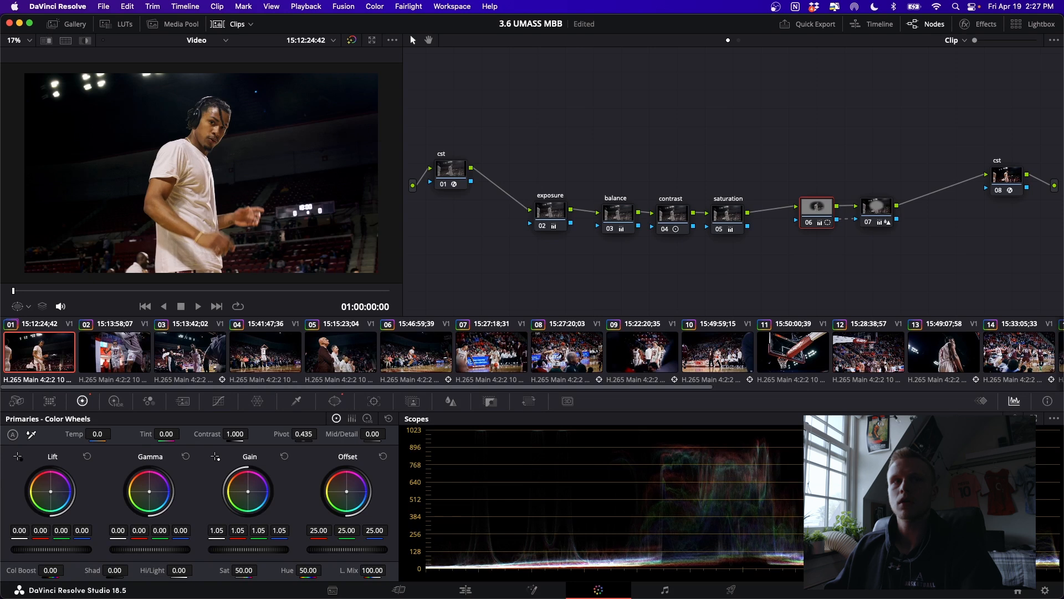
drag(229, 432, 236, 431)
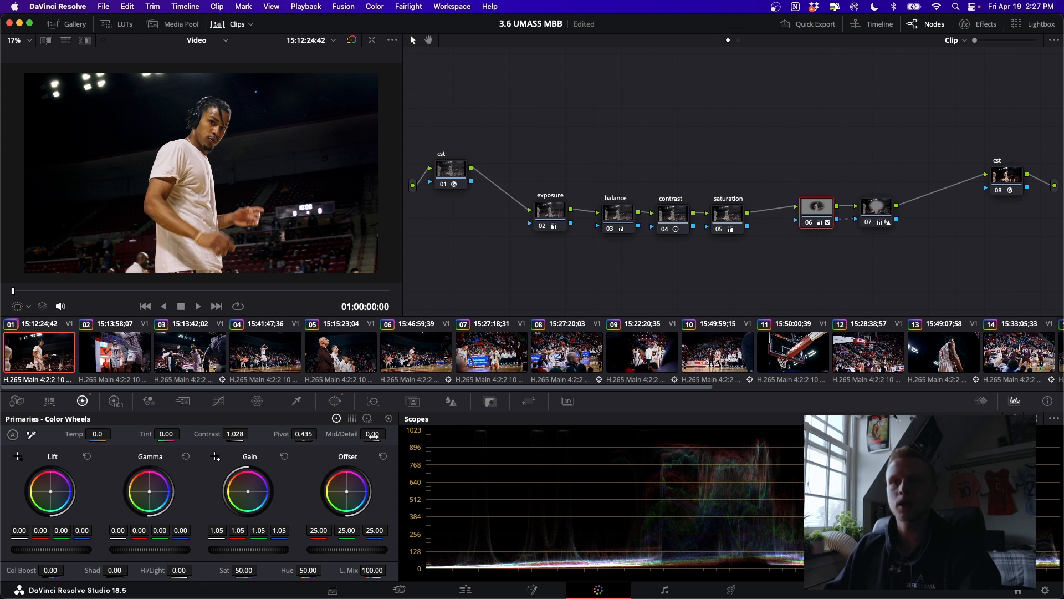
drag(373, 434, 383, 434)
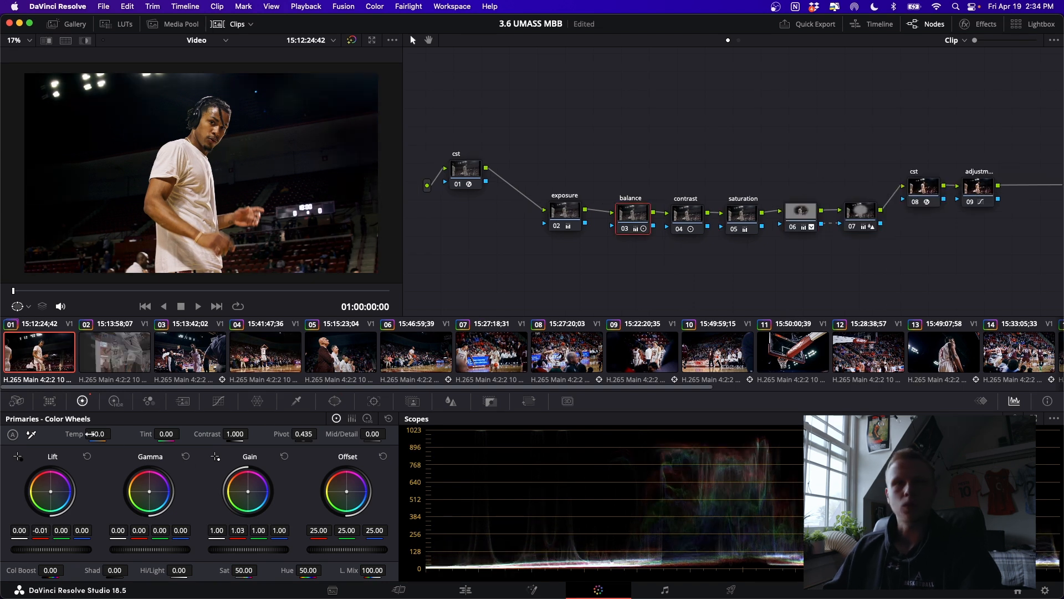
Set Temp to -170.0 on the balance node and raise Contrast on the contrast node.
drag(88, 435, 115, 434)
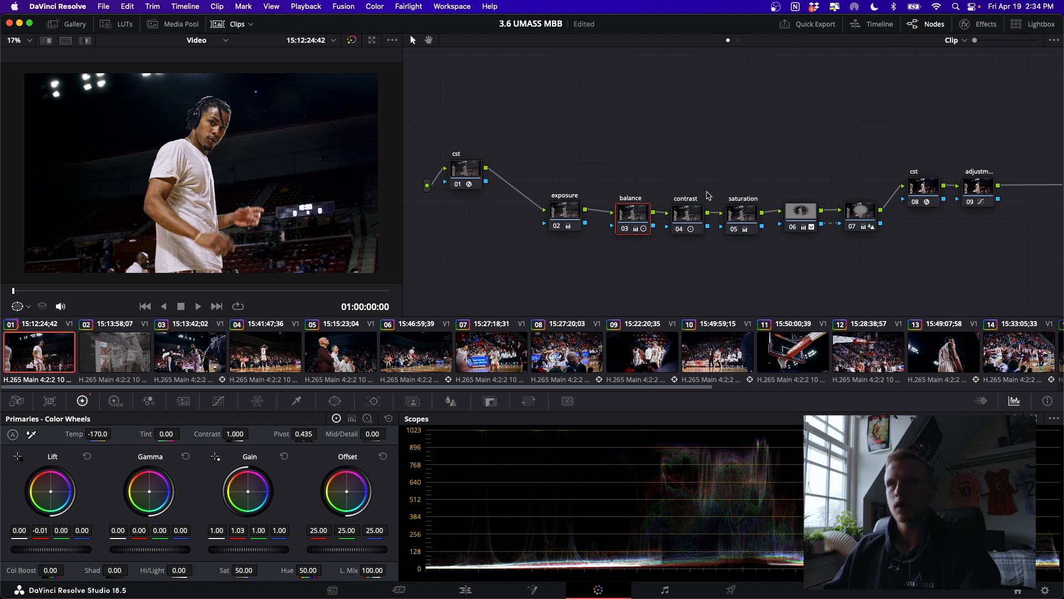
click(700, 214)
drag(240, 434, 249, 434)
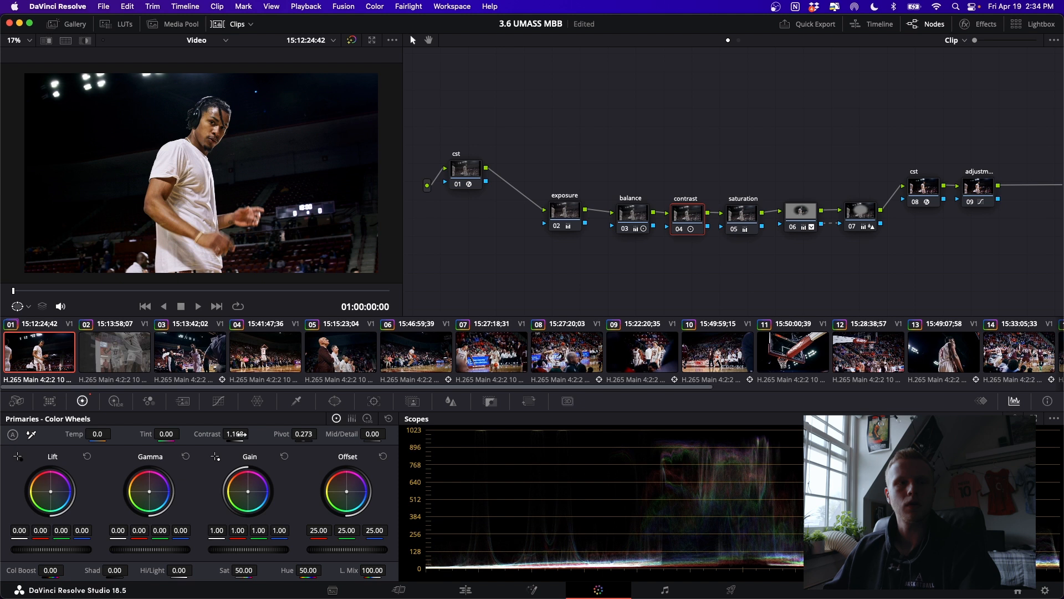
Compare node 06's adjustments by toggling the node off and on, and raise its Mid/Detail to 82.50.
click(800, 225)
key(super+d)
key(super+d)
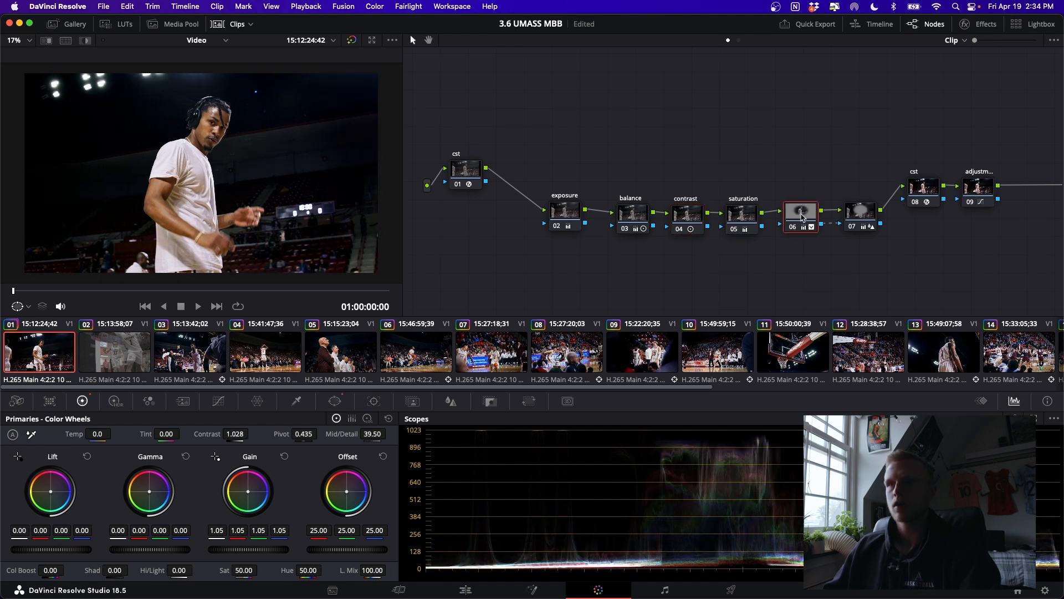
mouse_move(372, 434)
mouse_down()
mouse_move(389, 433)
mouse_move(373, 435)
mouse_up()
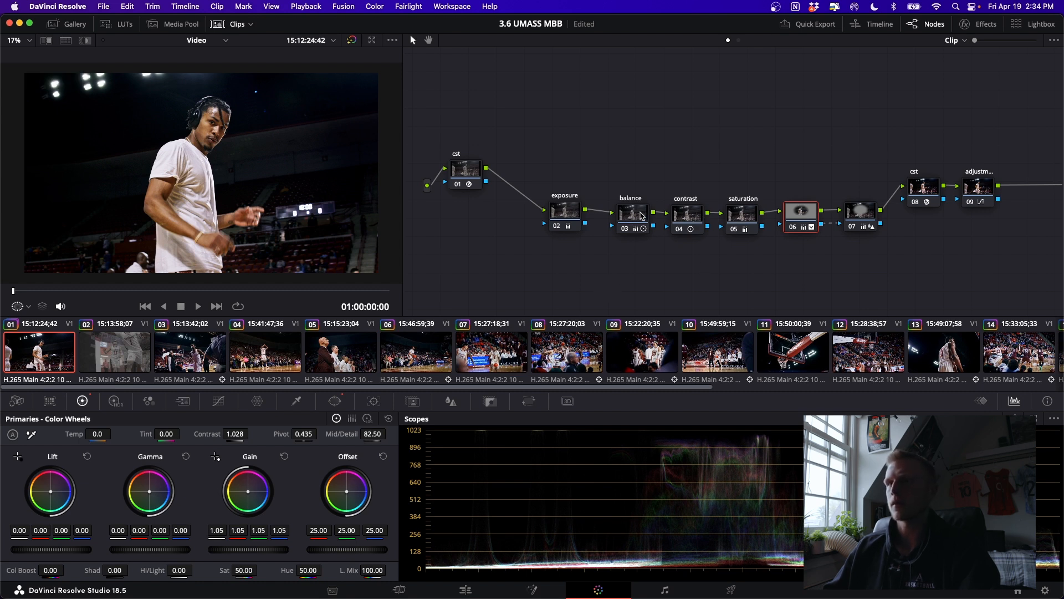
Push blue into the shadows on the balance node using the Log wheels, with Shadow blue at 0.04.
click(643, 218)
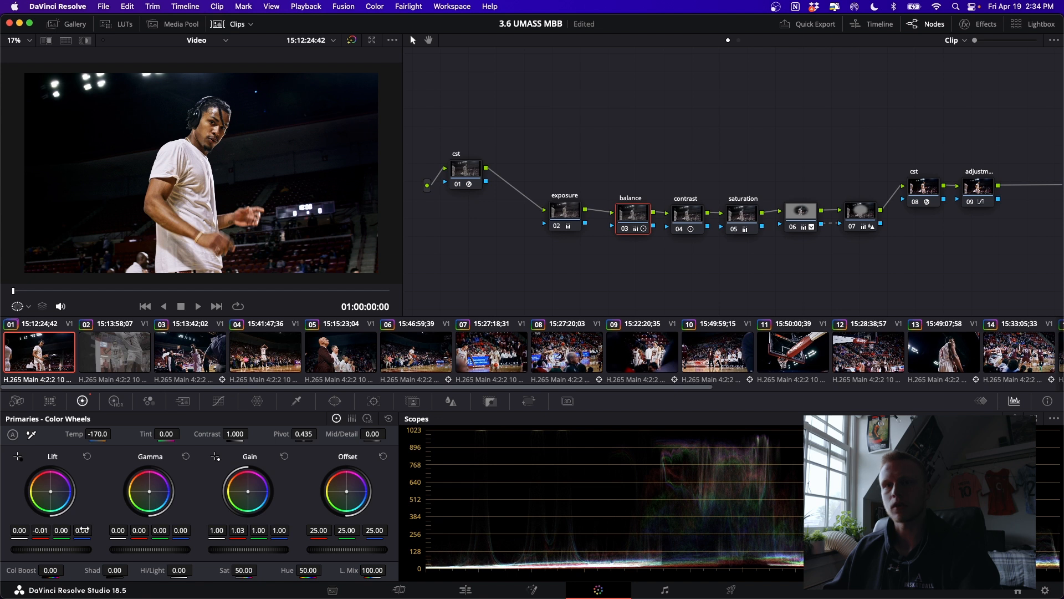
click(368, 418)
drag(79, 528, 87, 529)
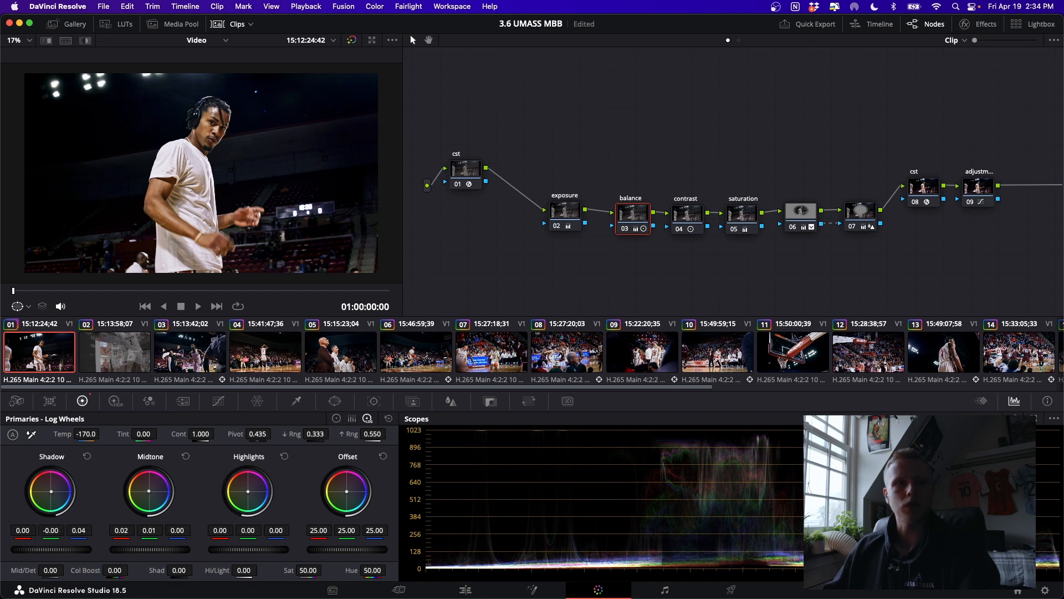
Compare the grade with nodes 02 to 07 disabled and enabled together, and save the project.
drag(546, 186, 874, 231)
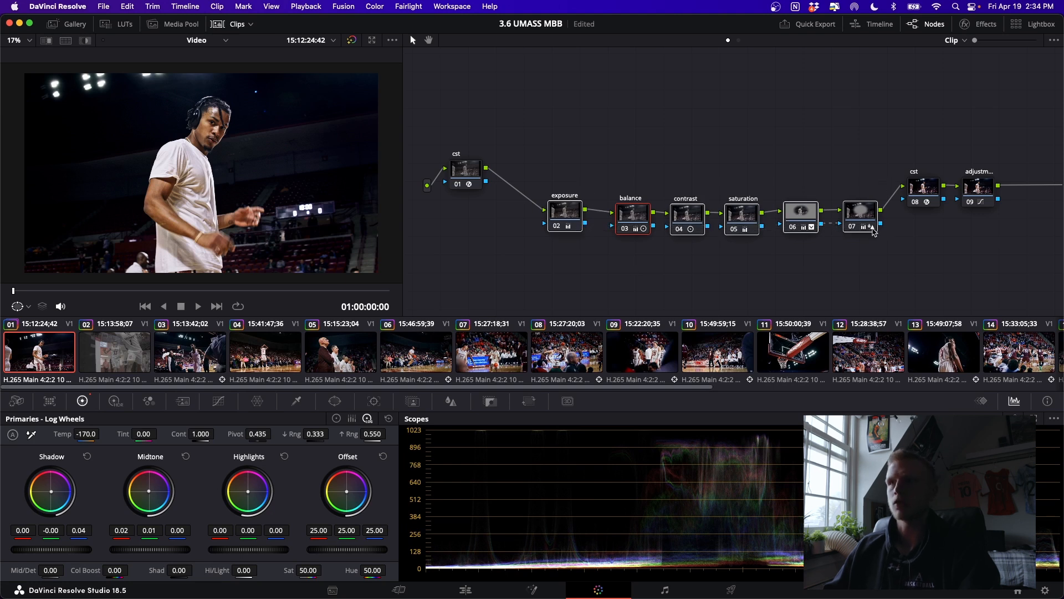
key(super+d)
key(super+d)
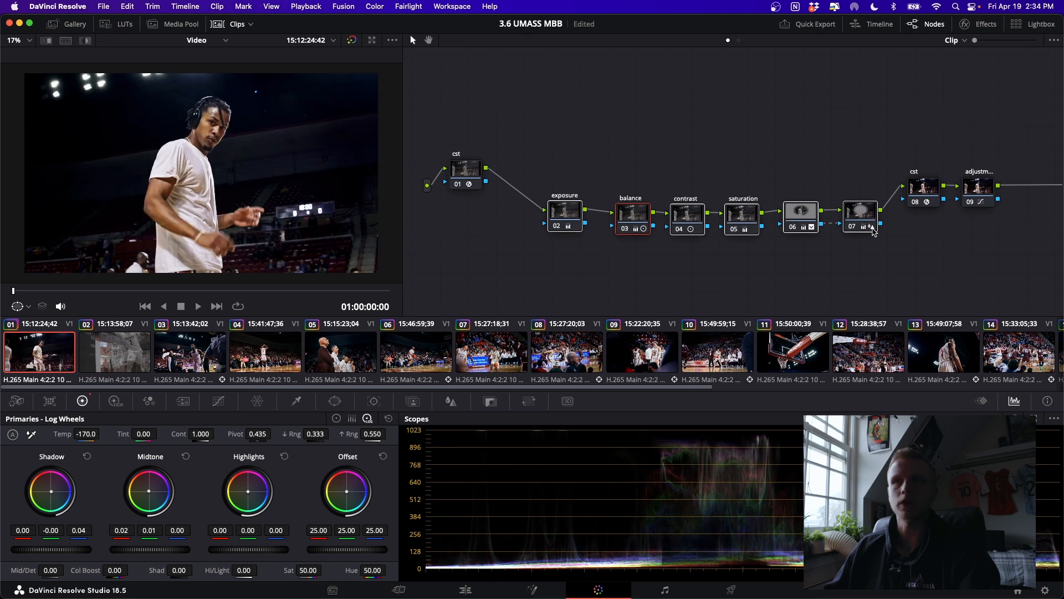
key(super+s)
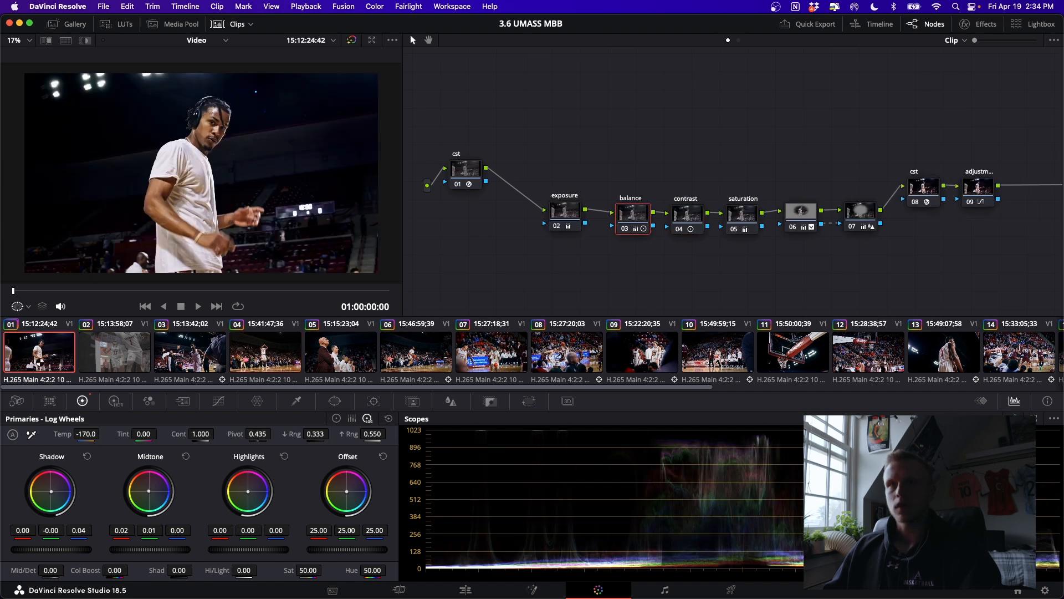
On clip 04, fit node 06's circular window around the player with Size 54.30, Aspect 59.07, Pan 49.37 and Tilt 48.29.
click(298, 355)
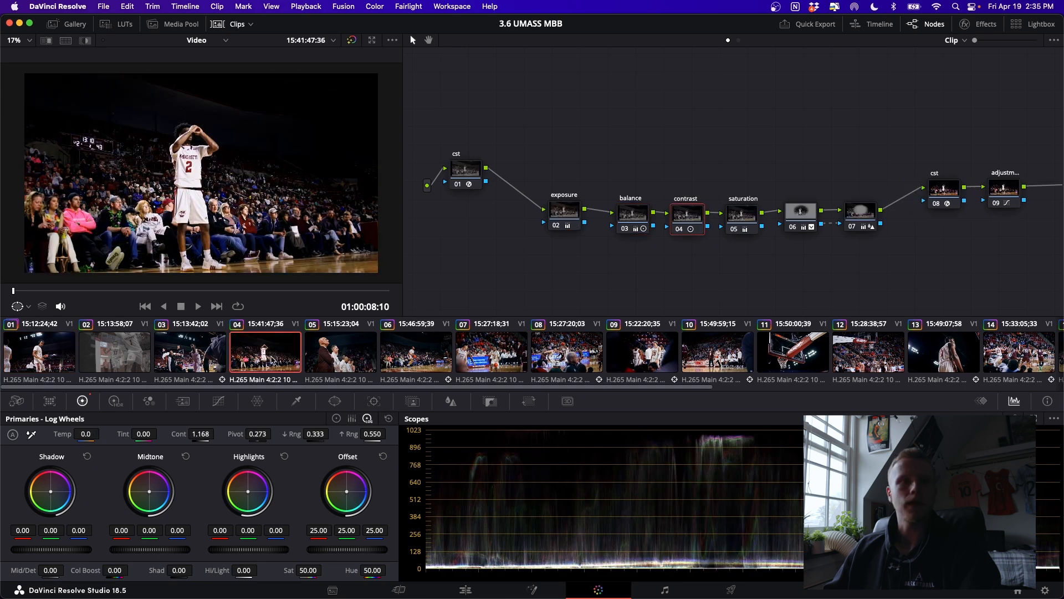
click(568, 219)
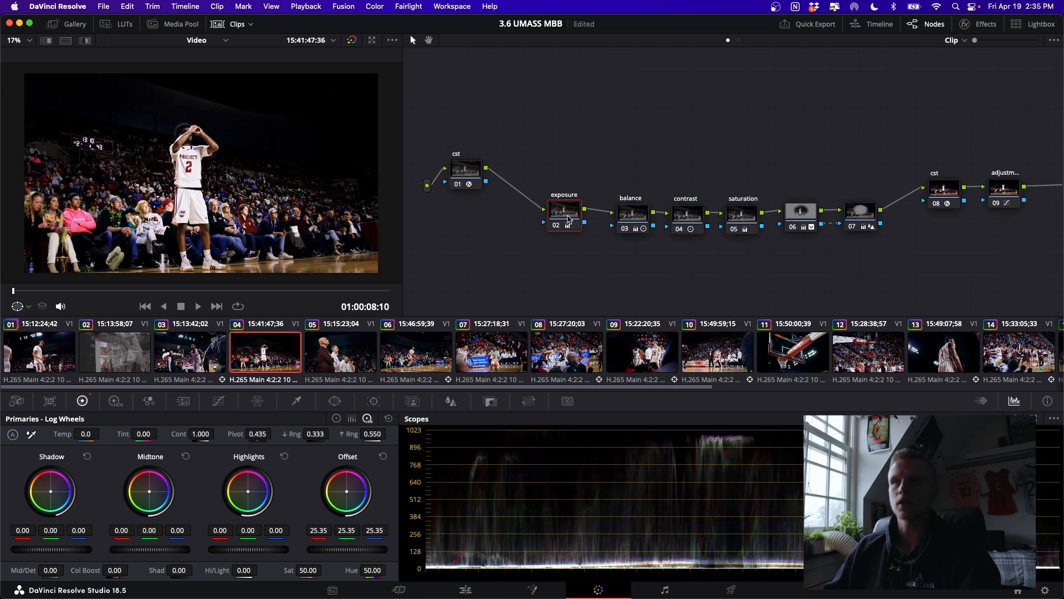
click(679, 214)
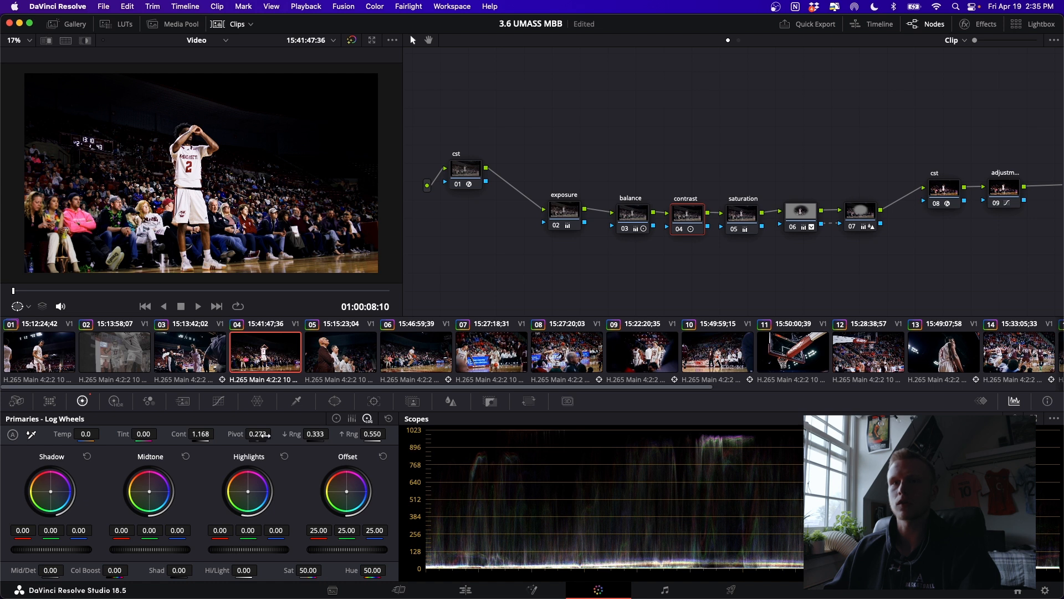
drag(209, 434, 209, 434)
click(800, 211)
click(334, 401)
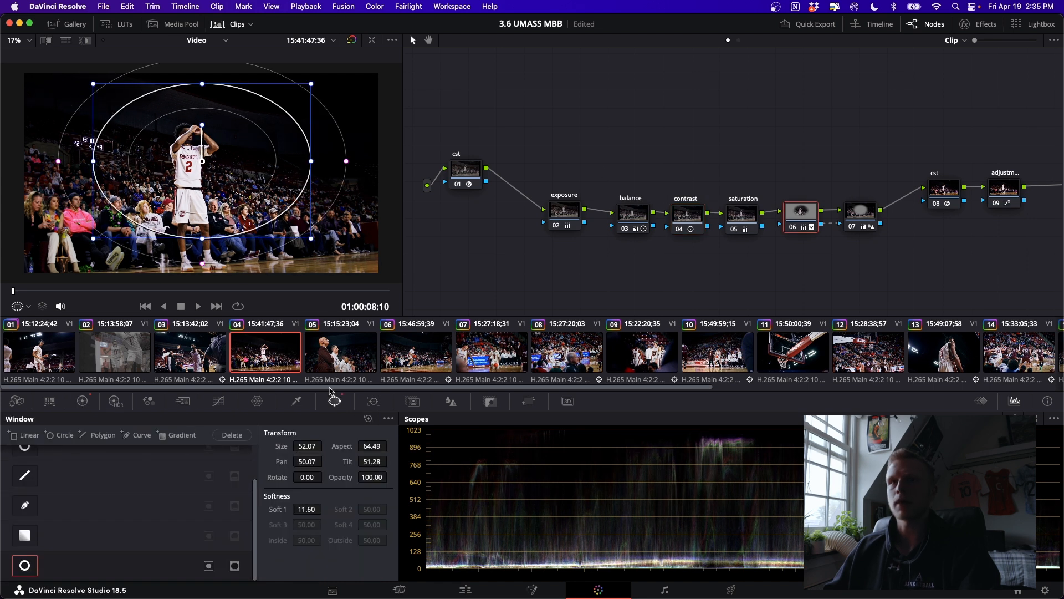
drag(203, 239, 203, 251)
drag(233, 186, 226, 213)
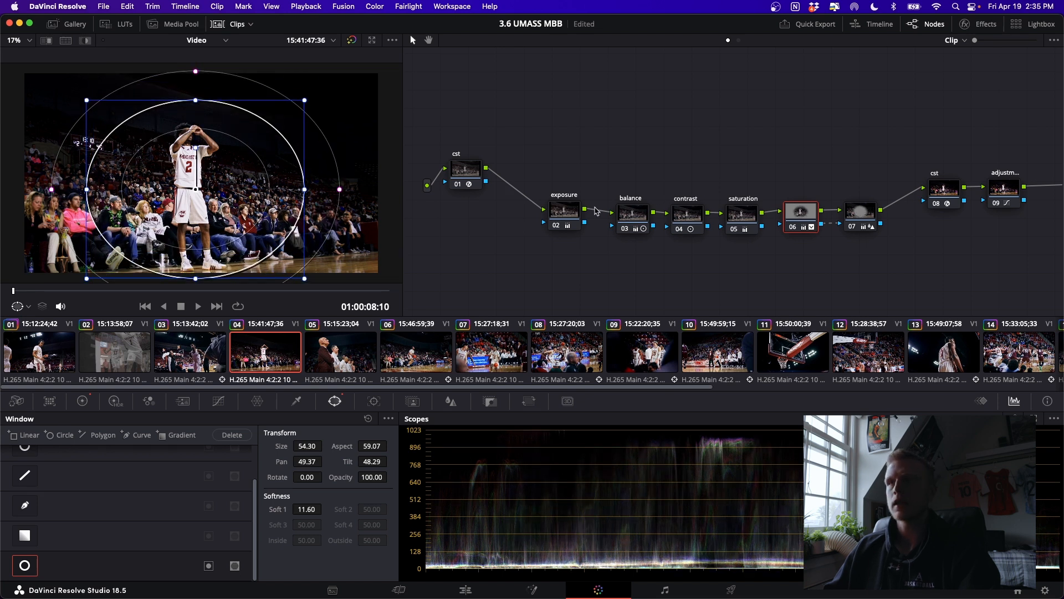
On clip 04's exposure node, set Offset to 29.20, log Highlights to -0.03, Gain to 1.08, Lift to -0.02 and Gamma to 0.01.
click(562, 215)
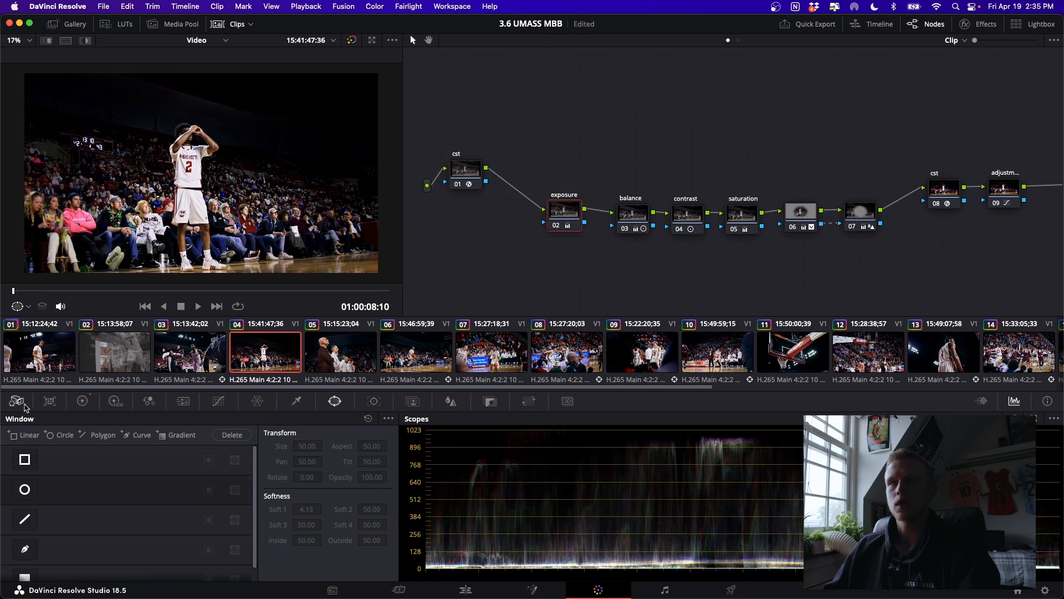
click(82, 401)
drag(346, 549, 368, 549)
drag(281, 555, 233, 548)
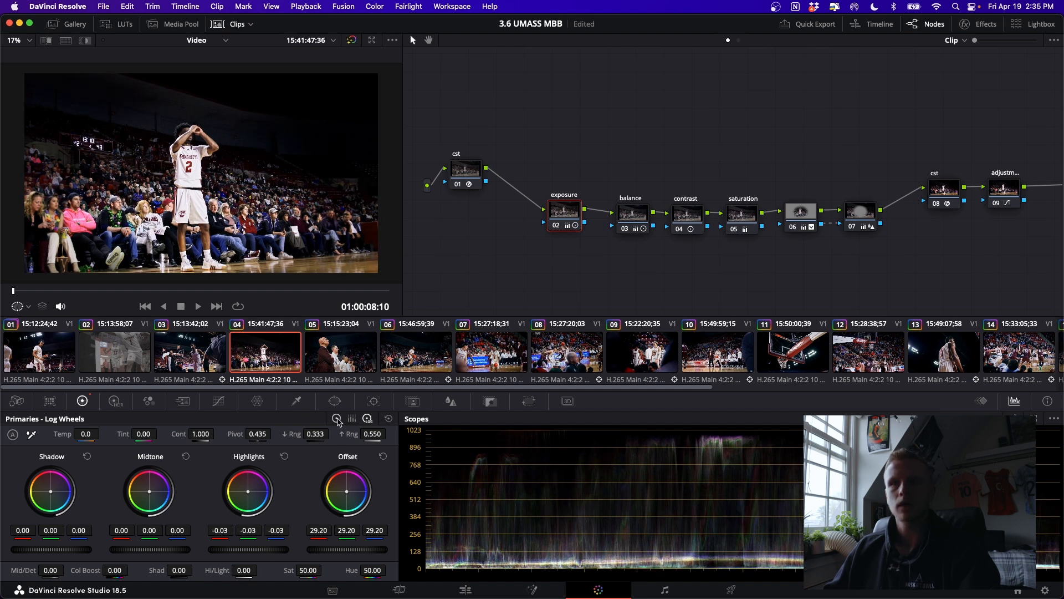
click(337, 419)
drag(241, 552, 230, 552)
drag(153, 551, 156, 551)
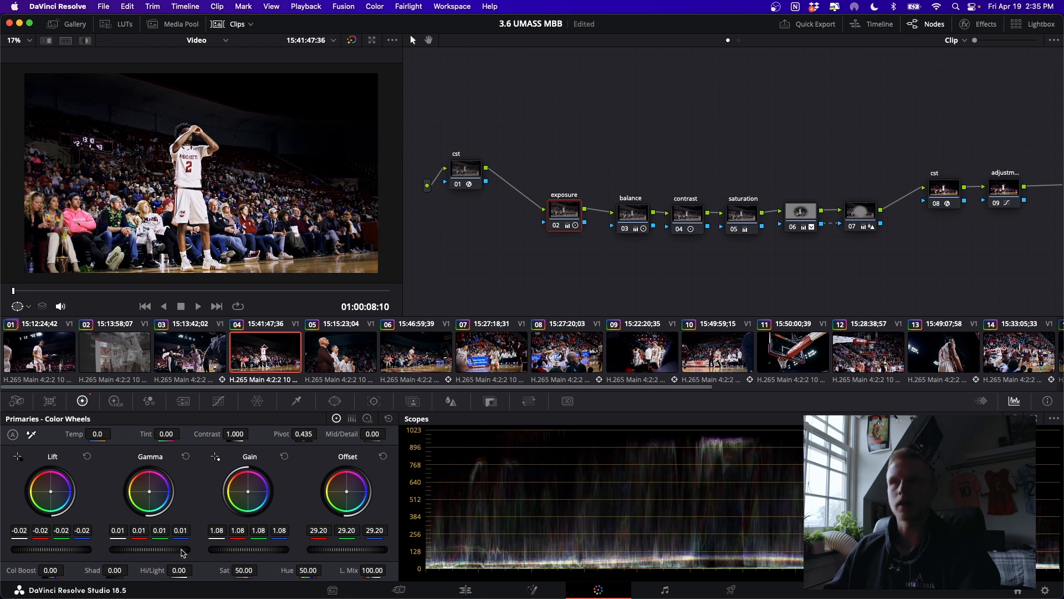
On clip 04, set the balance node's Temp to -70.0 and Tint to -6.00, and the saturation node's Sat to 64.40.
click(637, 218)
drag(165, 441, 114, 433)
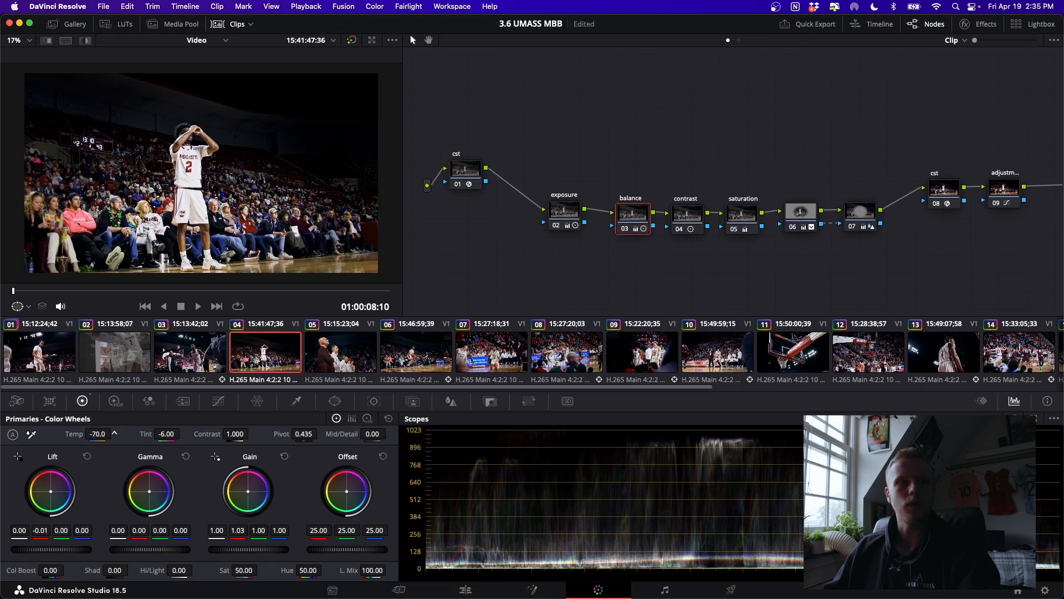
click(746, 217)
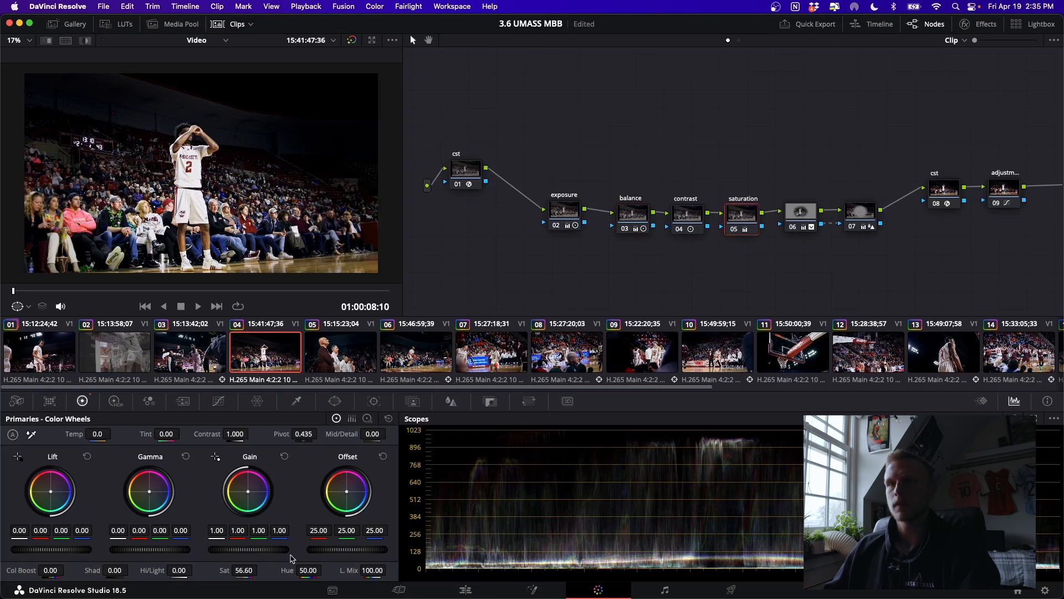
mouse_move(243, 579)
mouse_down()
mouse_move(261, 570)
mouse_move(244, 572)
mouse_up()
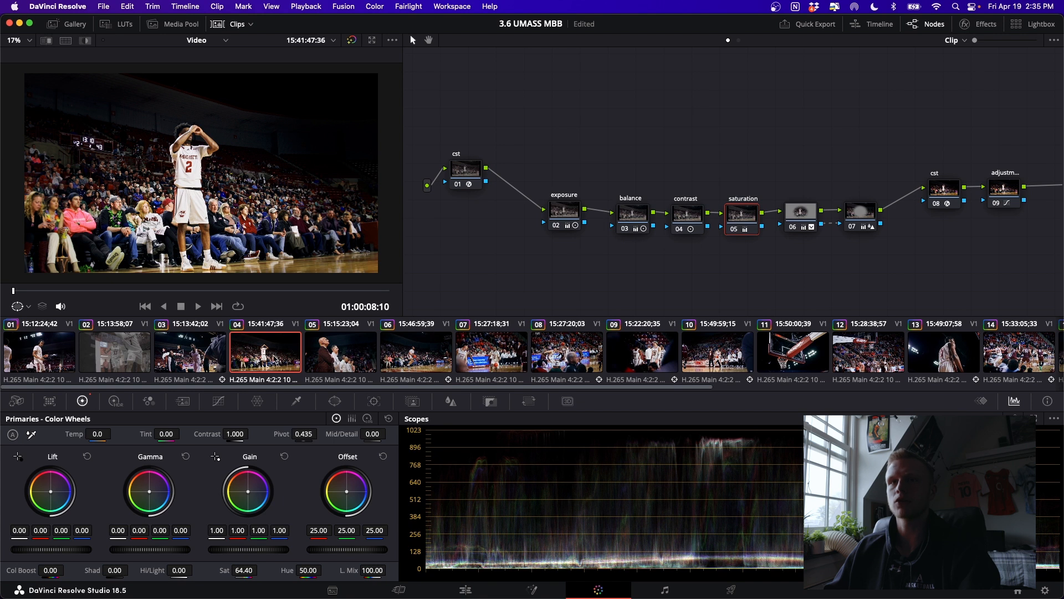
On clip 13, move node 06's circular window over the player's head and shoulders, to Pan 54.59 and Tilt 53.36.
scroll(349, 361, right, 10)
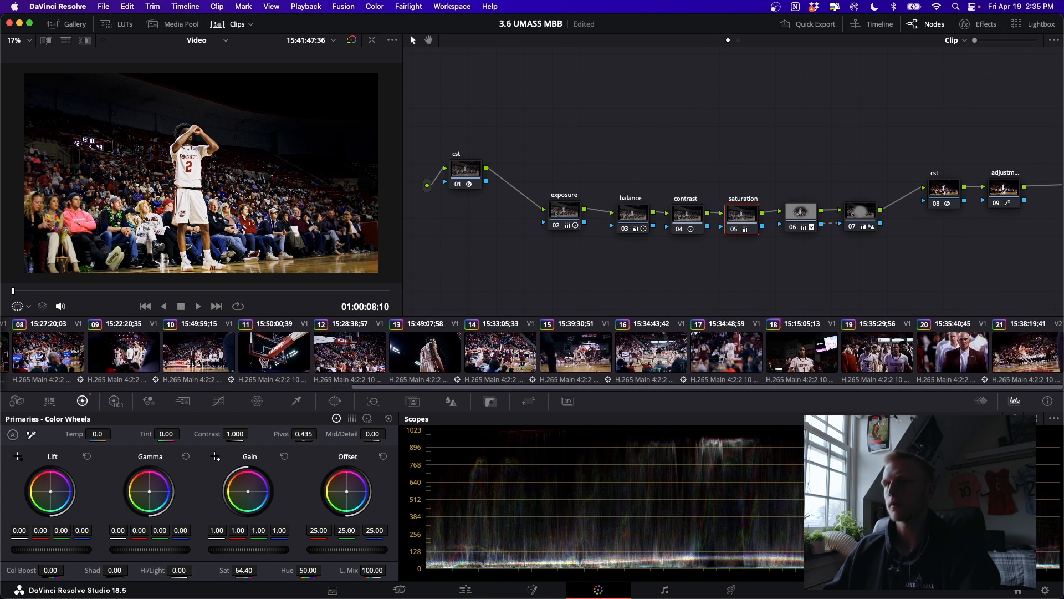
scroll(499, 355, left, 2)
click(521, 352)
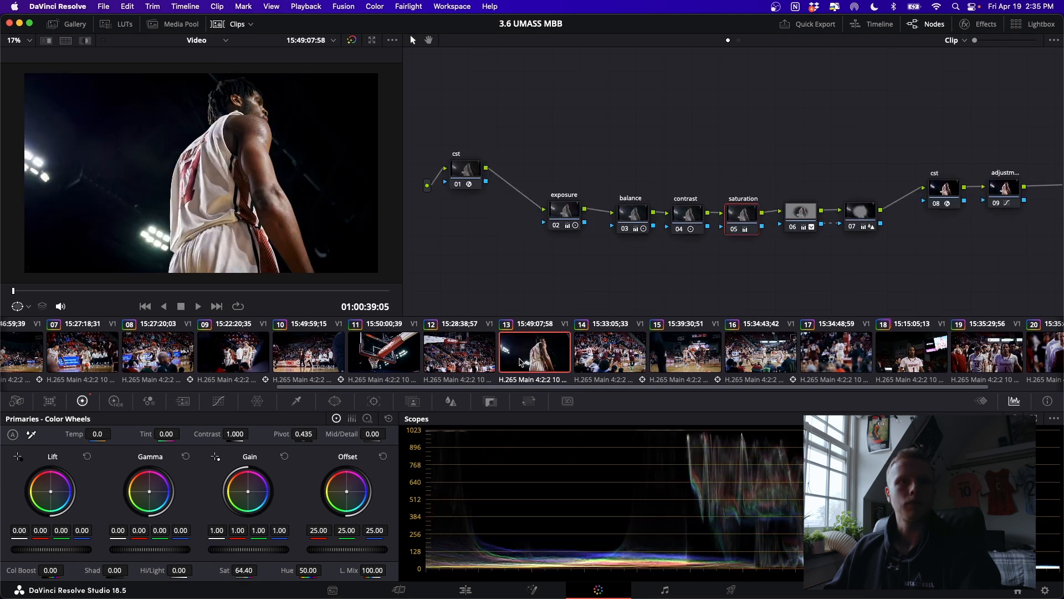
click(810, 210)
click(335, 401)
drag(220, 155, 243, 142)
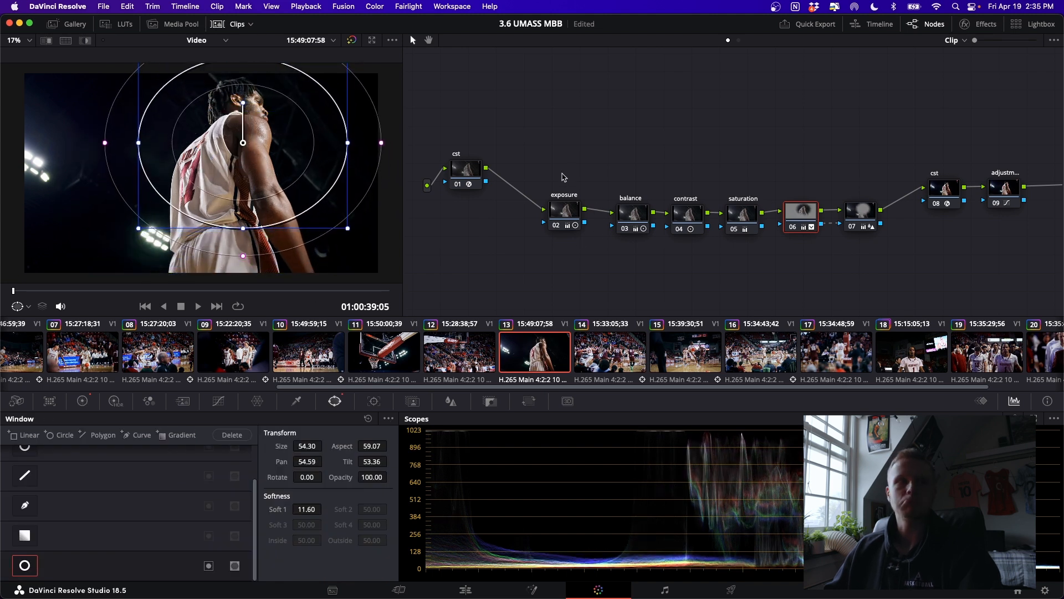
Compare clip 13 with nodes 02 to 07 disabled and enabled, and check the settings on node 07.
drag(562, 173, 866, 227)
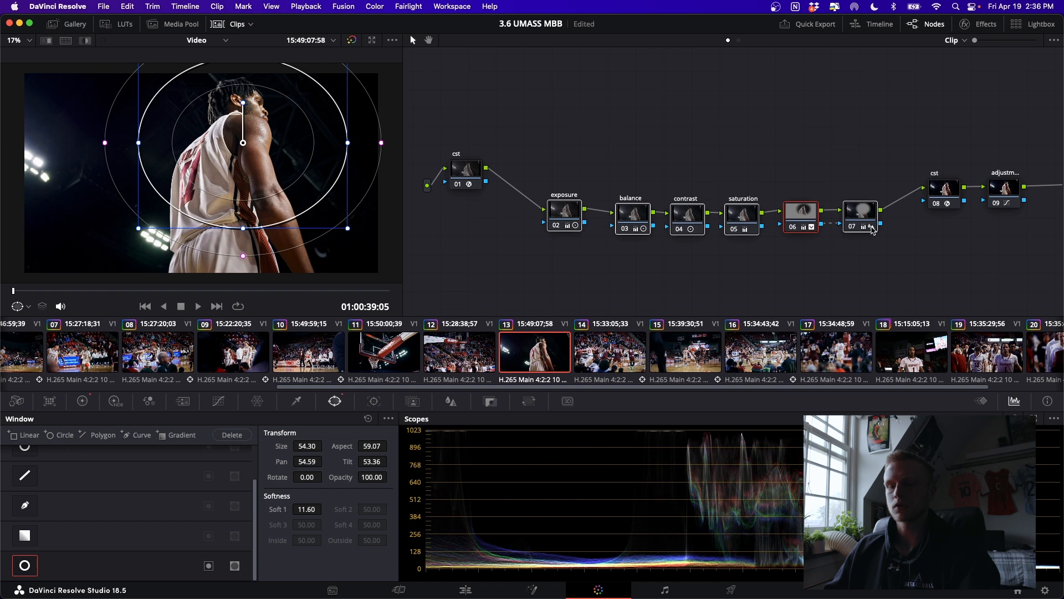
key(super+d)
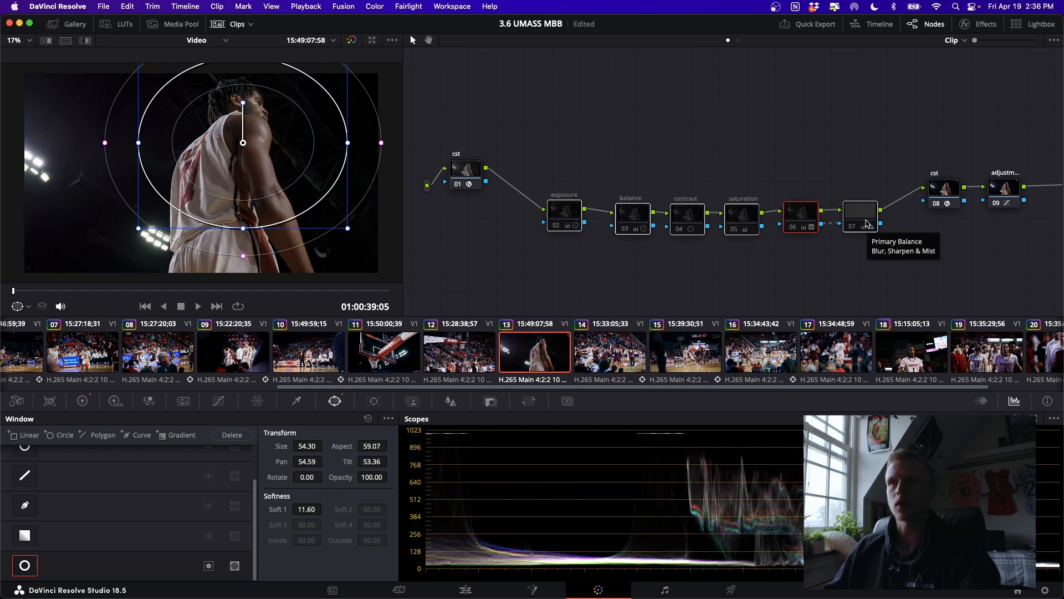
key(super+d)
click(867, 223)
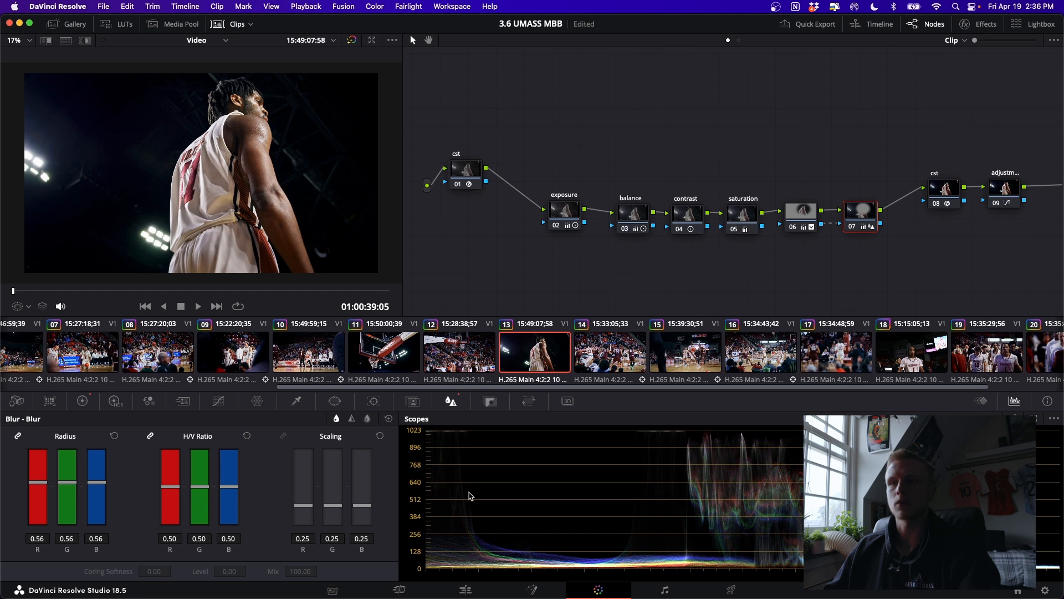
On the Edit page, set the Video timeline's out point at the end of the last clip, 01:01:05:16.
click(478, 580)
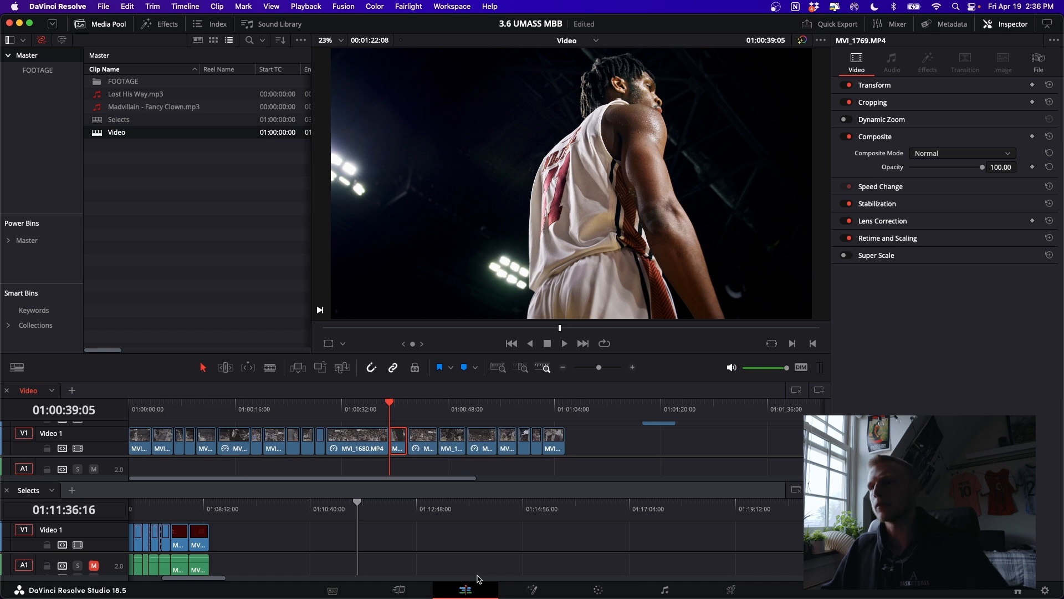
click(565, 401)
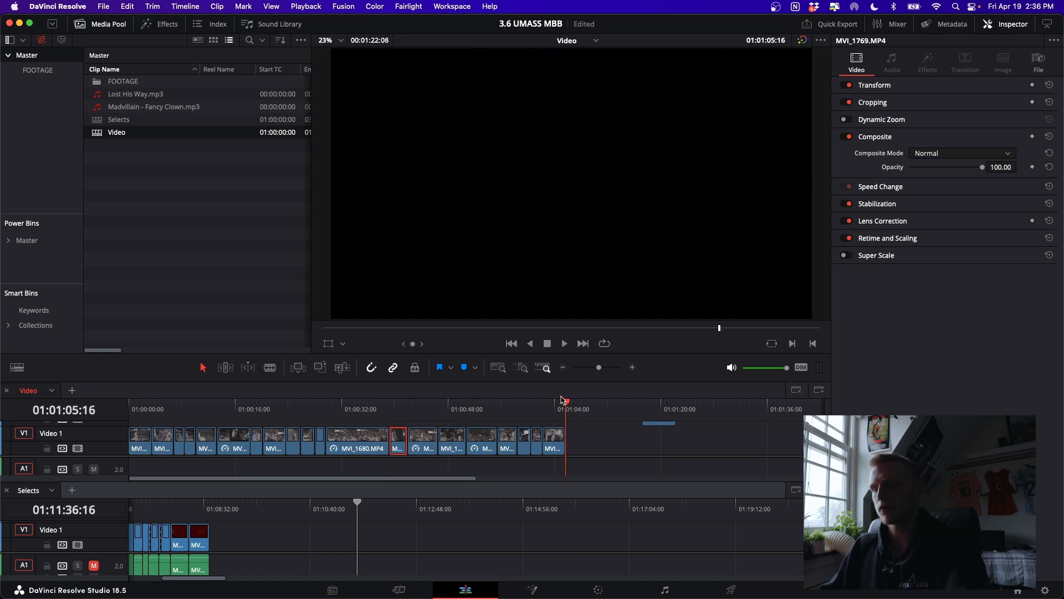
key(o)
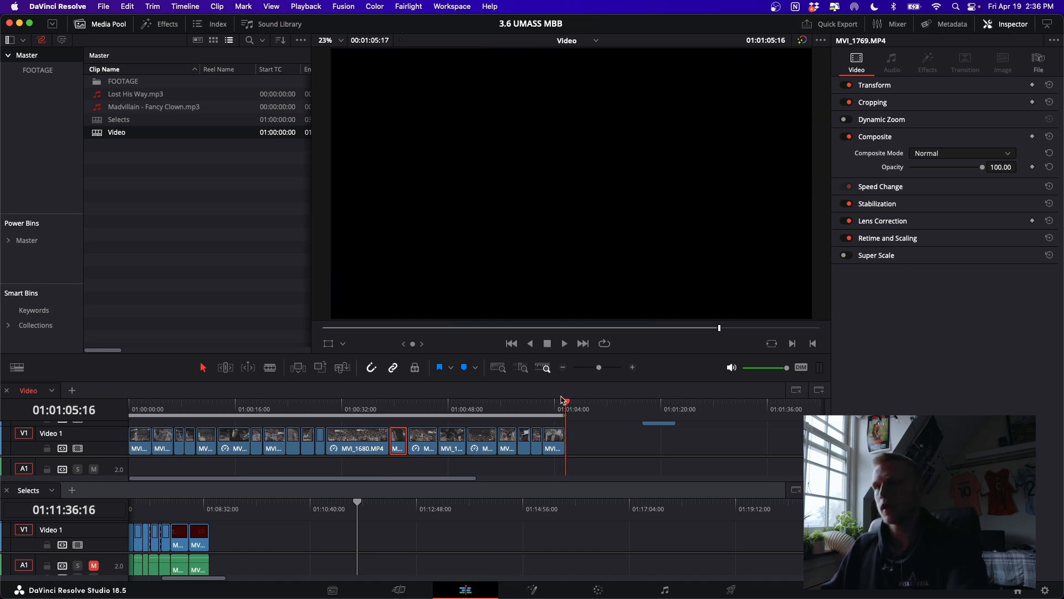
On the Deliver page, expand the advanced render settings to reach the Color Space Tag and Gamma Tag options.
click(730, 589)
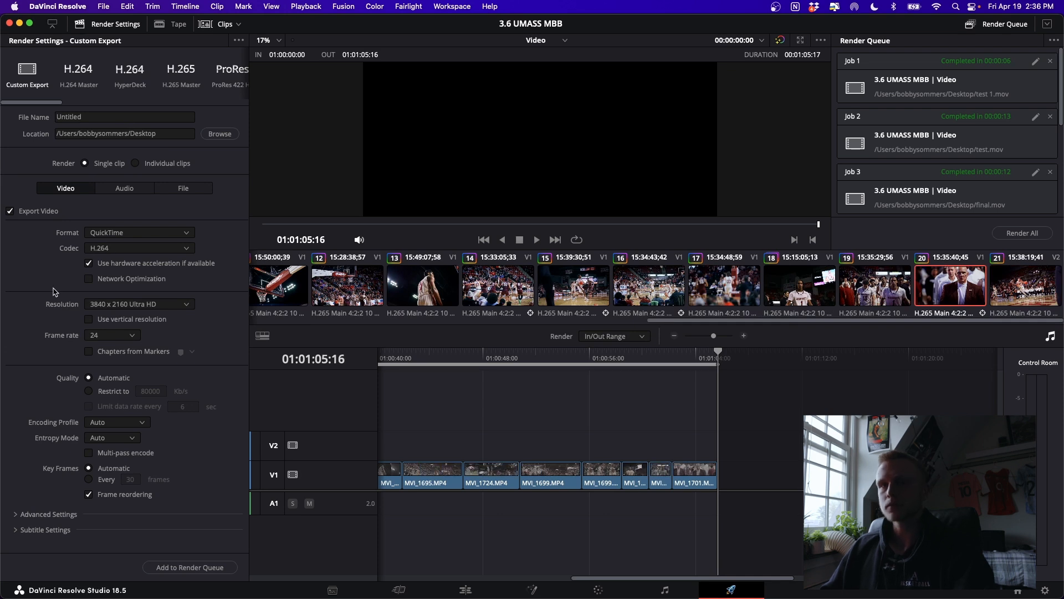
click(50, 514)
scroll(65, 438, down, 5)
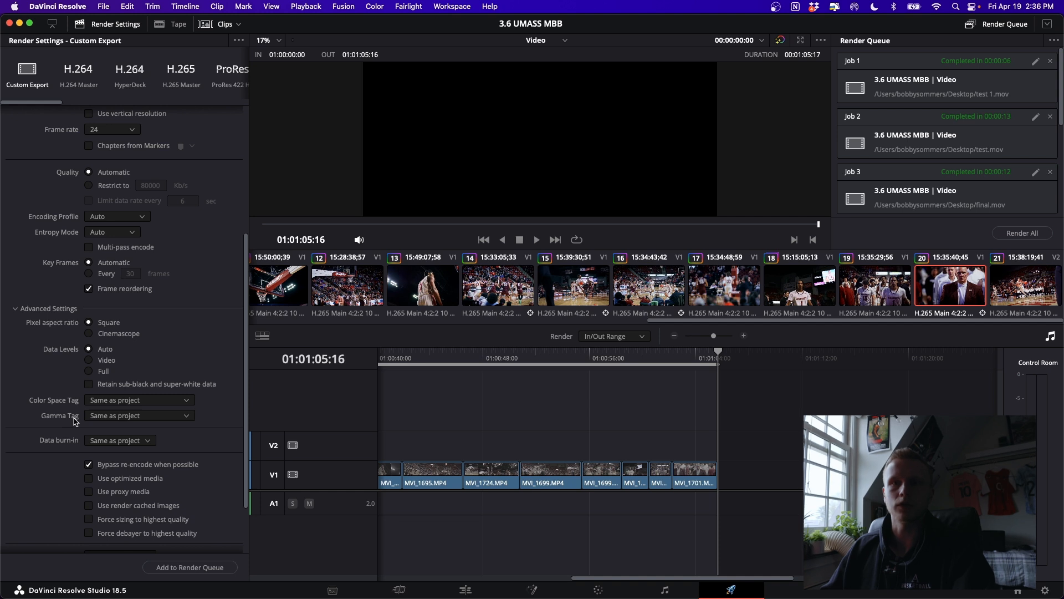
scroll(76, 414, down, 1)
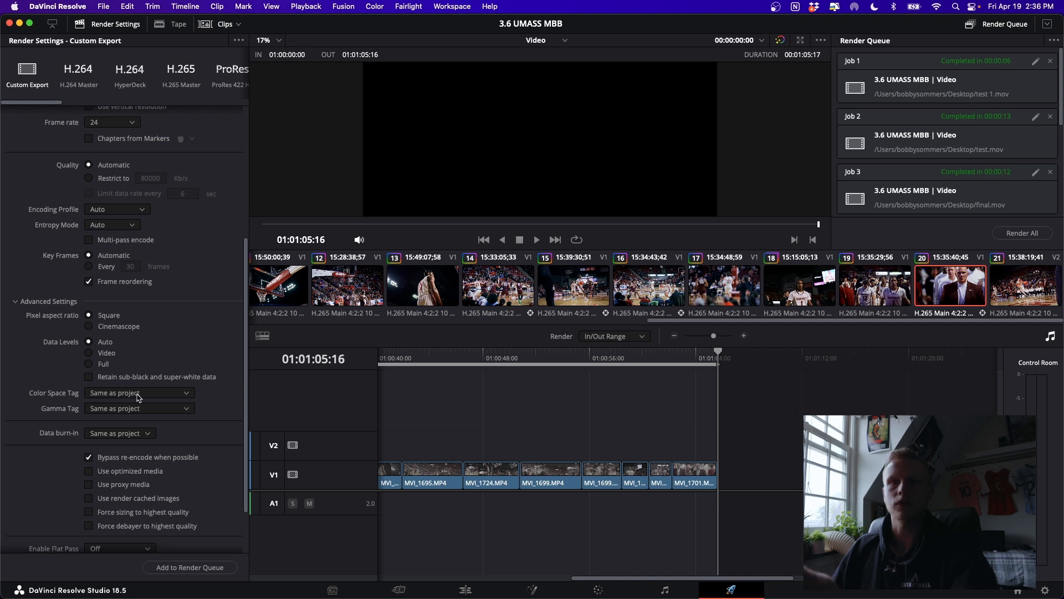